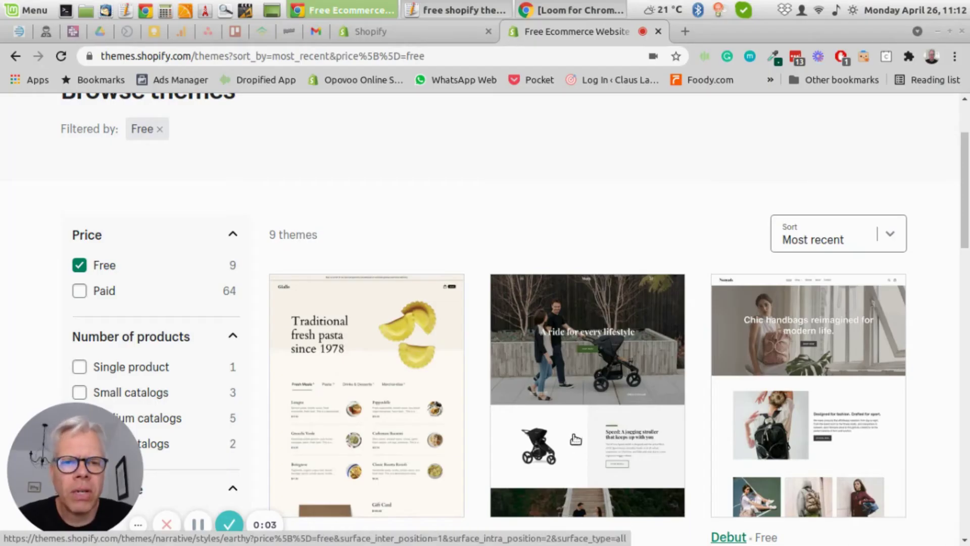
Browse the Theme Store listing and open the Debut theme's details page
scroll(575, 440, "up", 3)
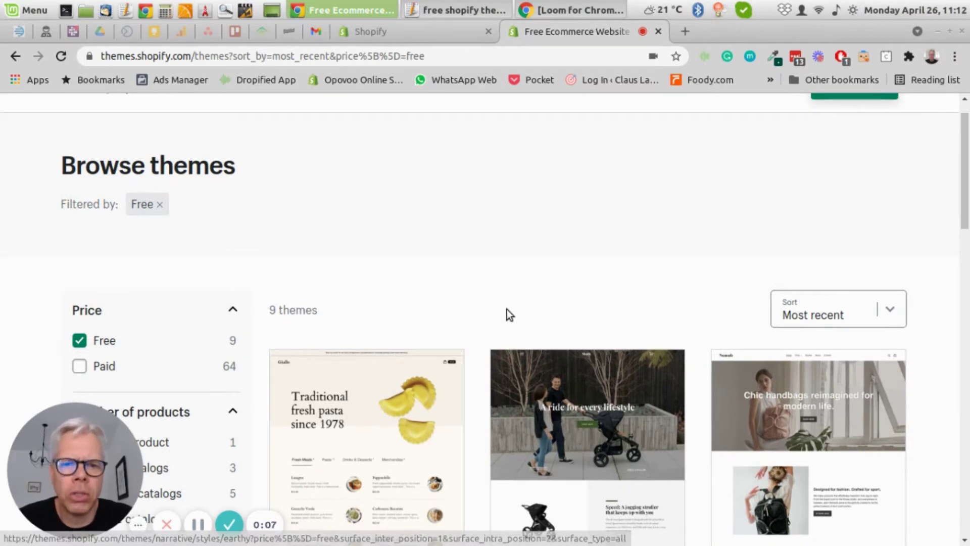
scroll(508, 310, "down", 3)
scroll(507, 310, "down", 3)
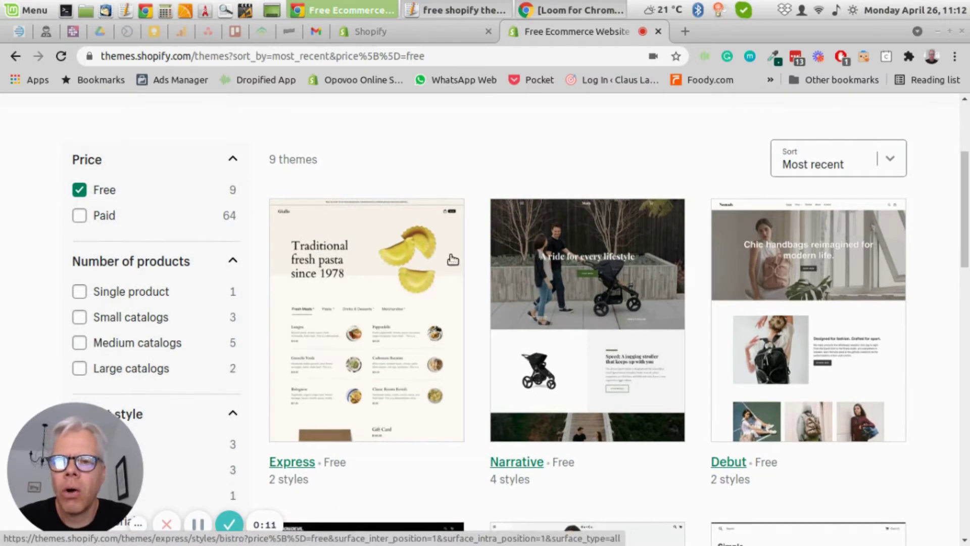
scroll(356, 194, "up", 4)
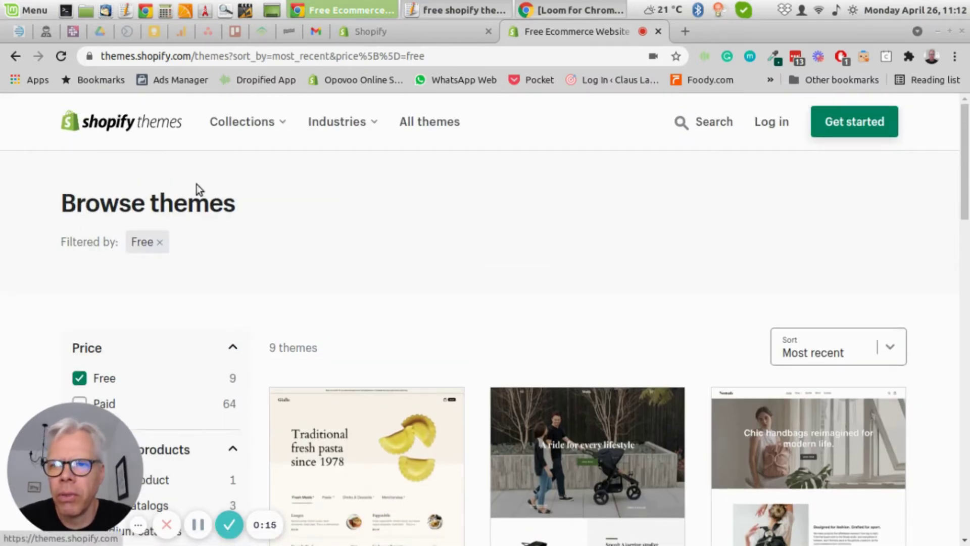
scroll(509, 235, "down", 3)
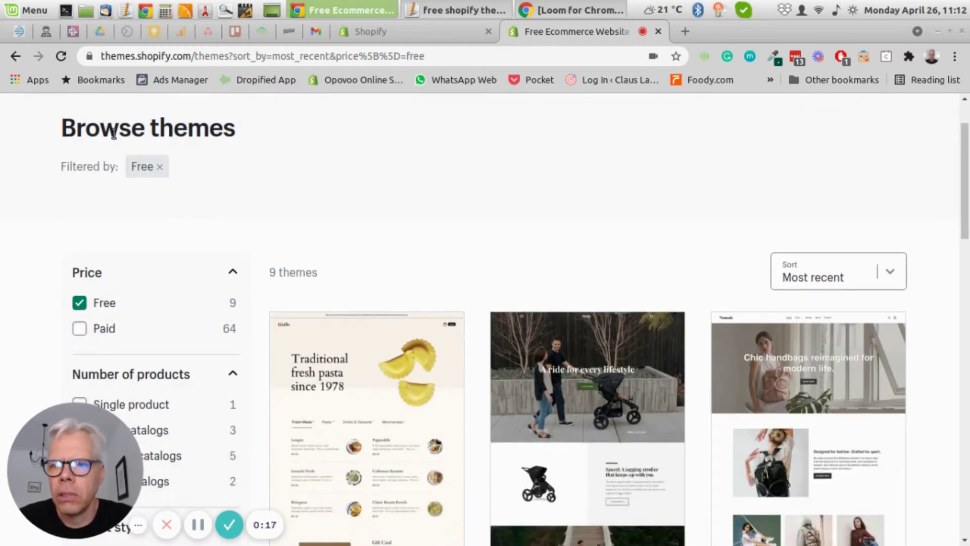
scroll(547, 156, "down", 3)
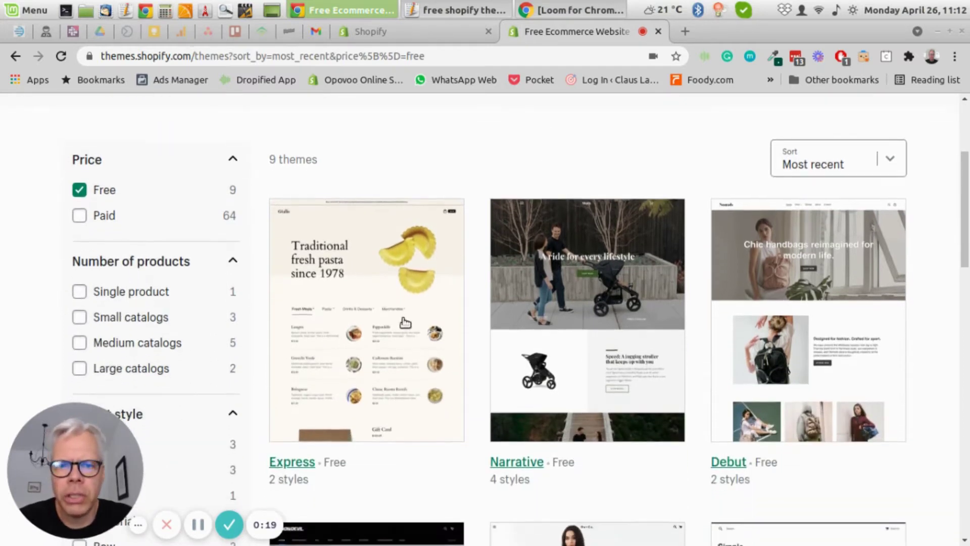
scroll(494, 277, "down", 10)
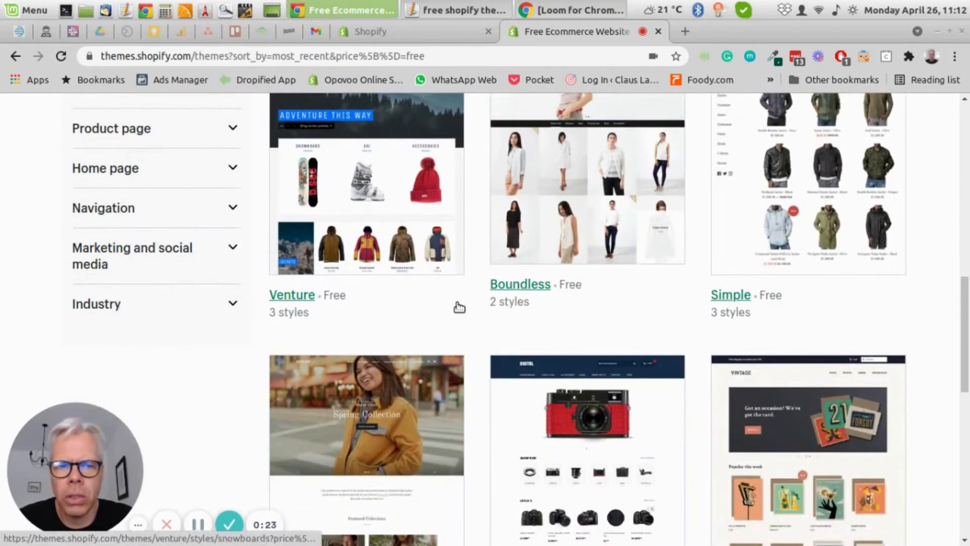
scroll(457, 308, "up", 6)
scroll(459, 307, "up", 4)
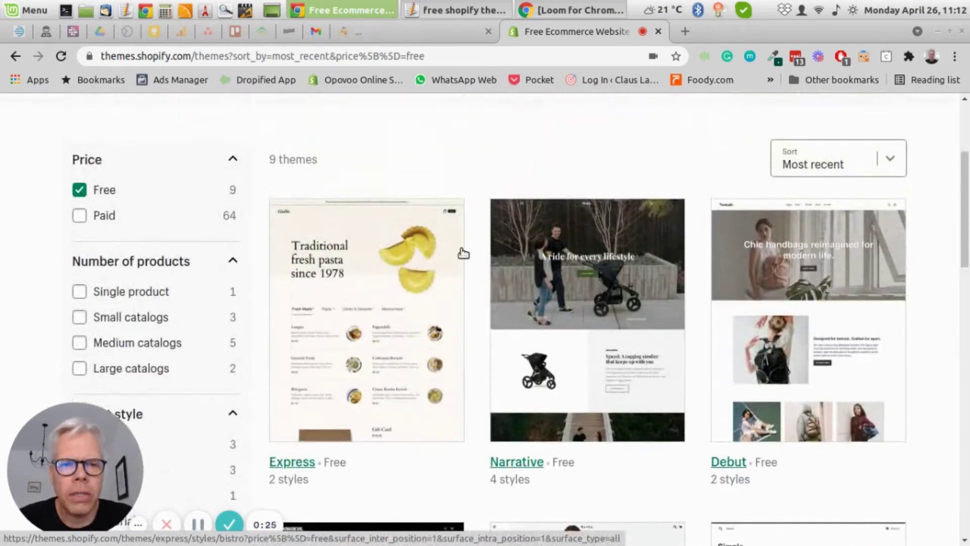
left_click(739, 461)
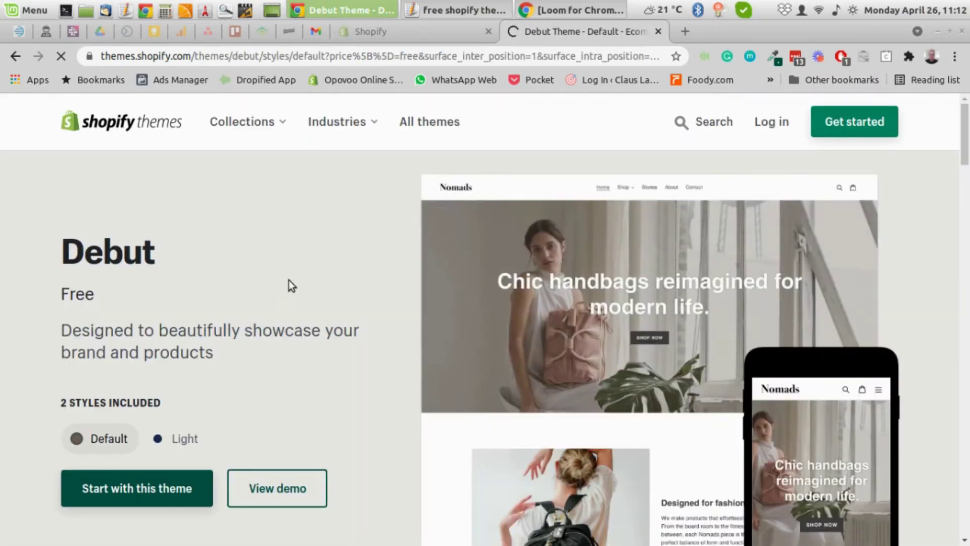
Preview Debut's live demo storefront, then return to the store admin's Themes page
scroll(325, 356, "down", 2)
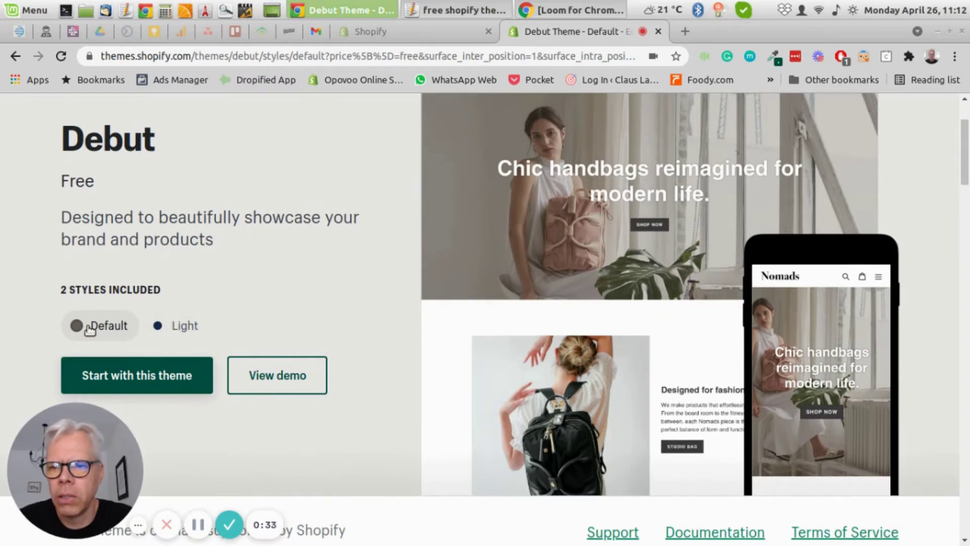
scroll(320, 275, "up", 1)
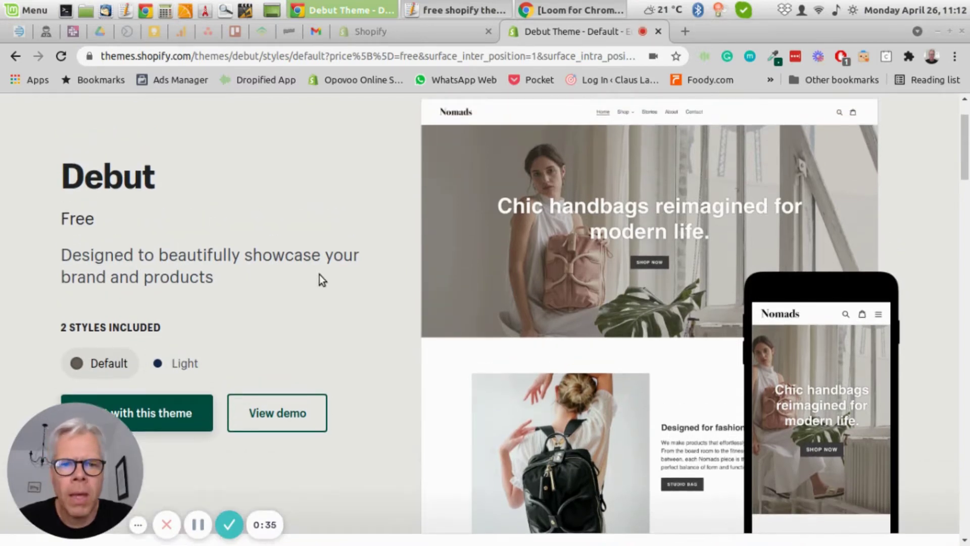
left_click(268, 411)
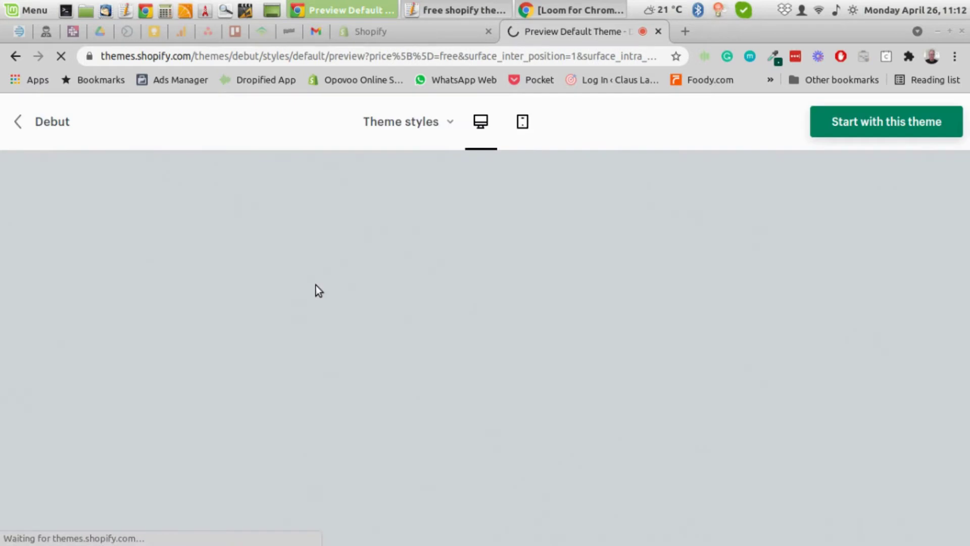
scroll(356, 304, "down", 2)
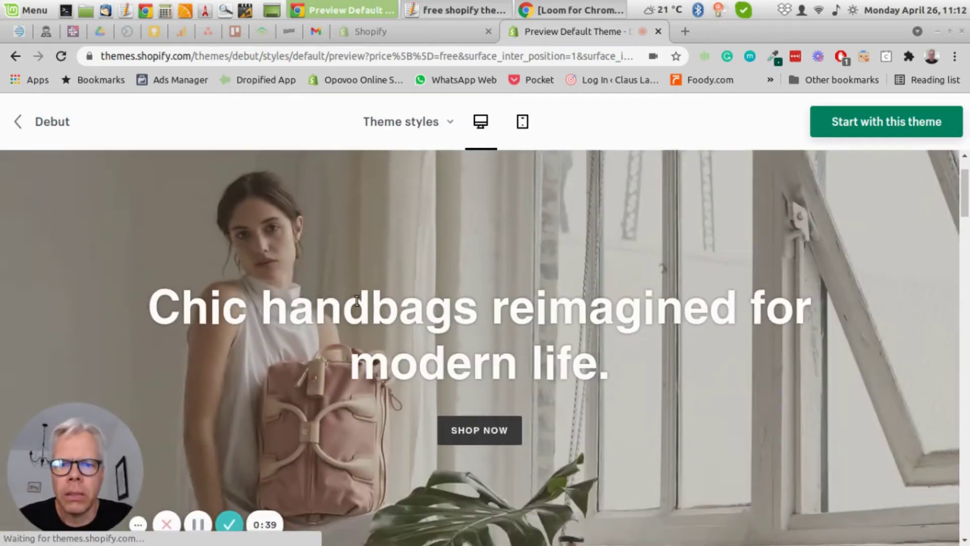
scroll(356, 301, "up", 2)
scroll(356, 302, "down", 9)
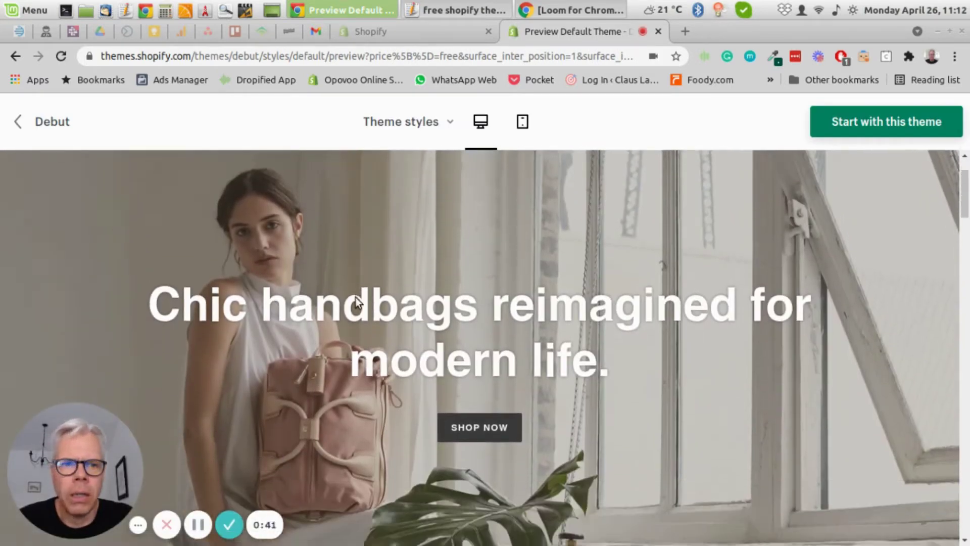
scroll(356, 297, "down", 12)
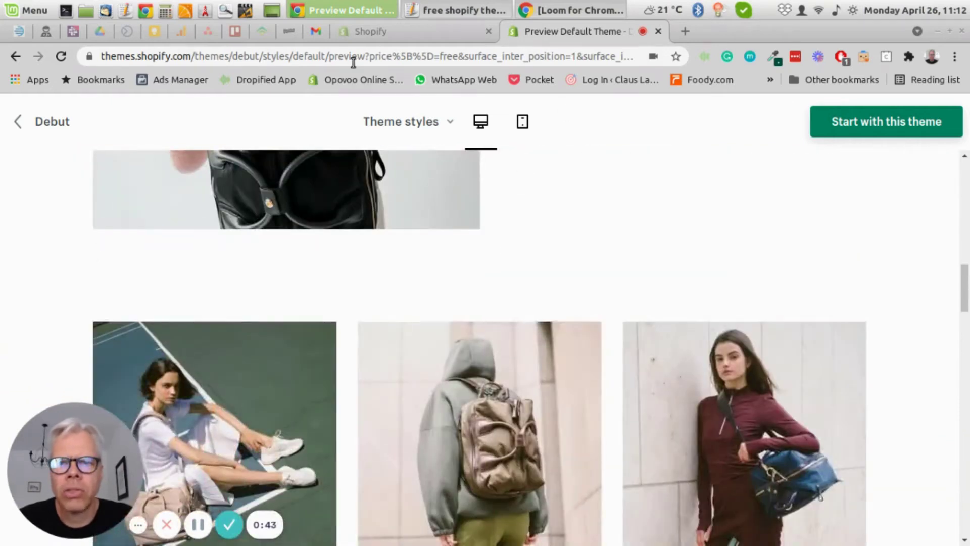
left_click(365, 31)
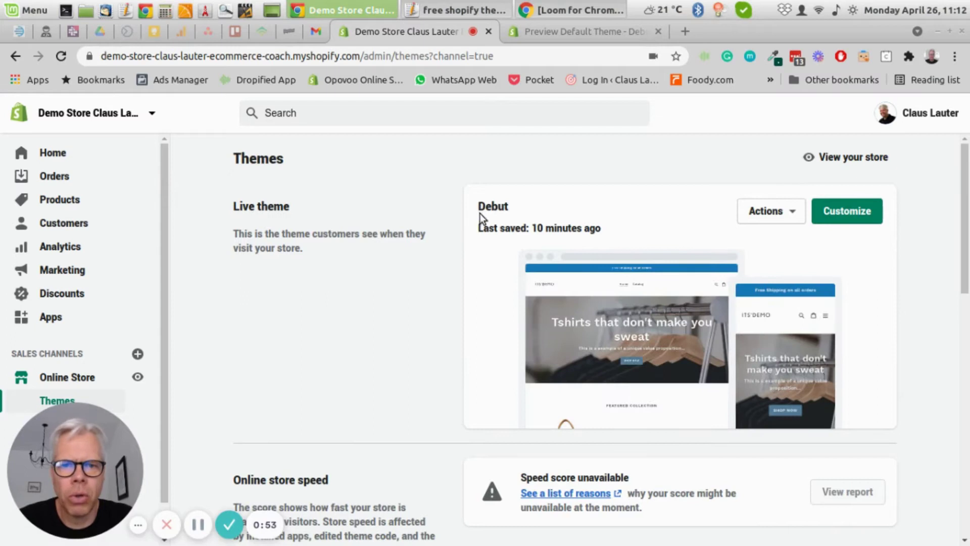
Customize the live Debut theme and select the Header section in the editor
left_click(847, 207)
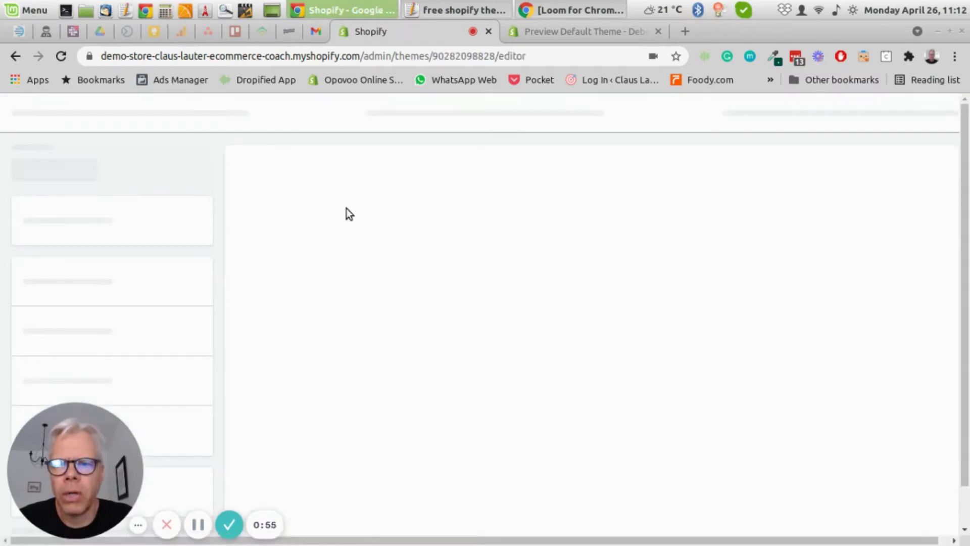
left_click_drag(68, 476, 940, 445)
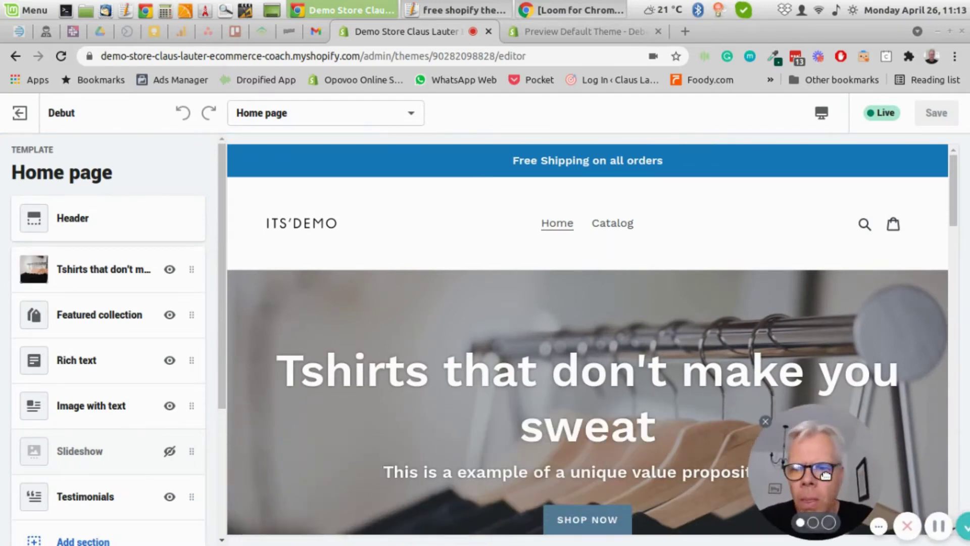
left_click(82, 235)
Toggle Show announcement off and on, then inspect the Link field and 'Free Shipping on all orders' text
scroll(101, 280, "down", 2)
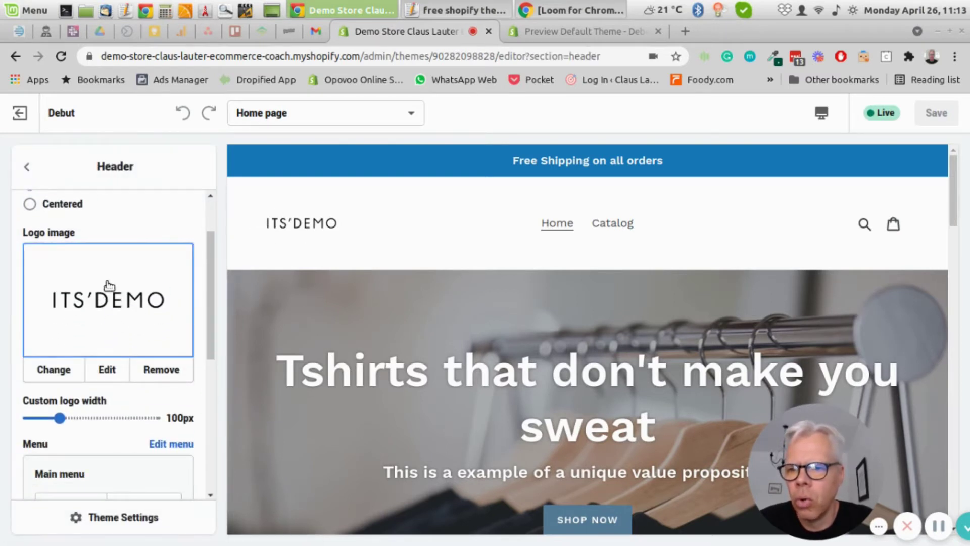
scroll(104, 282, "down", 4)
scroll(107, 277, "down", 2)
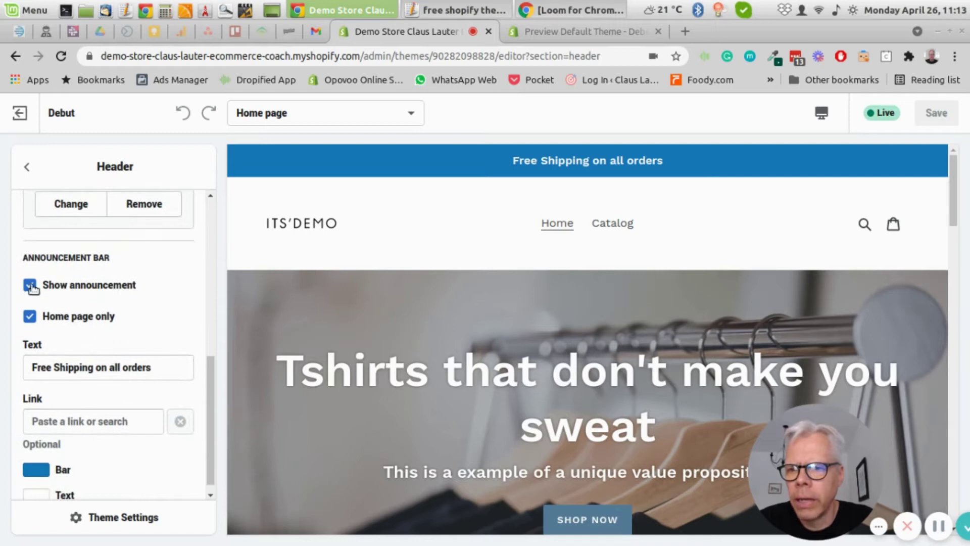
left_click(101, 286)
left_click(101, 285)
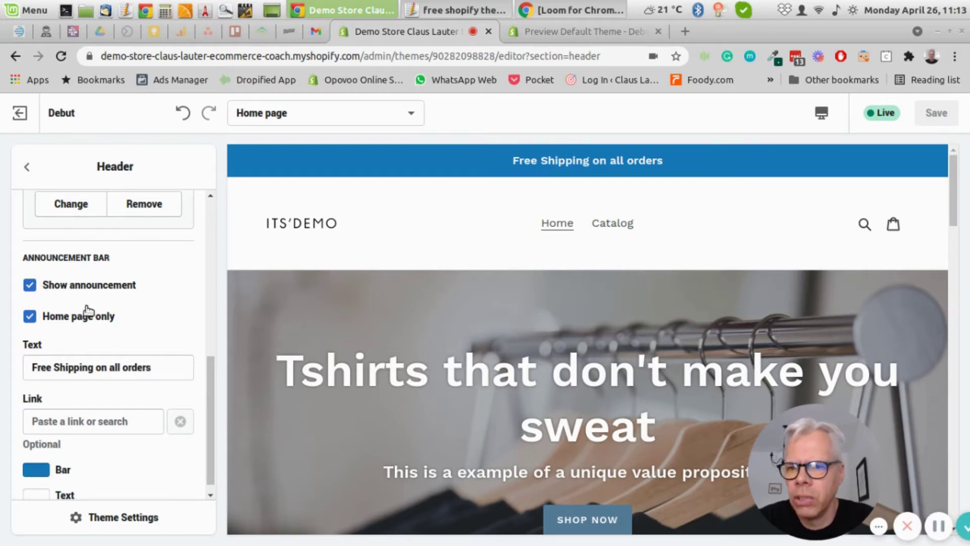
scroll(101, 364, "down", 1)
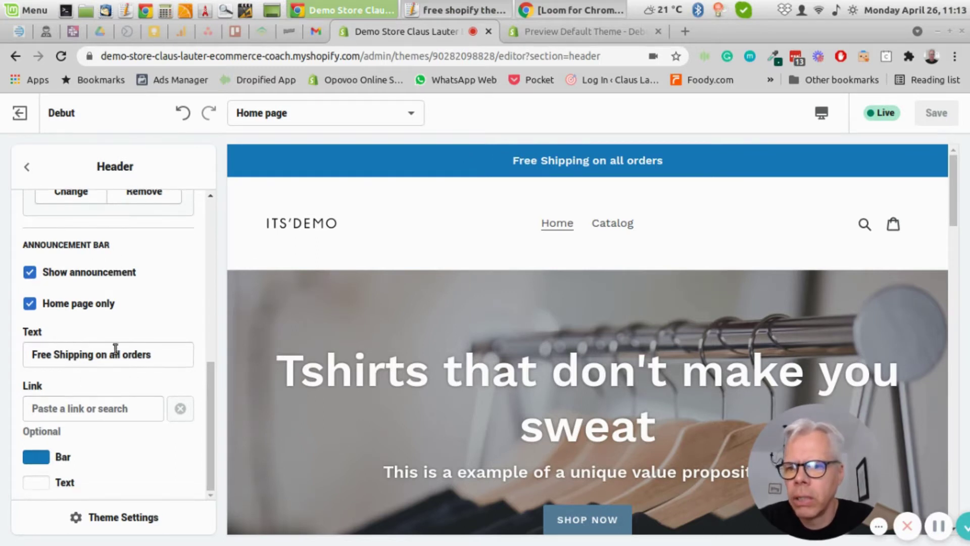
left_click(58, 411)
left_click_drag(514, 162, 662, 167)
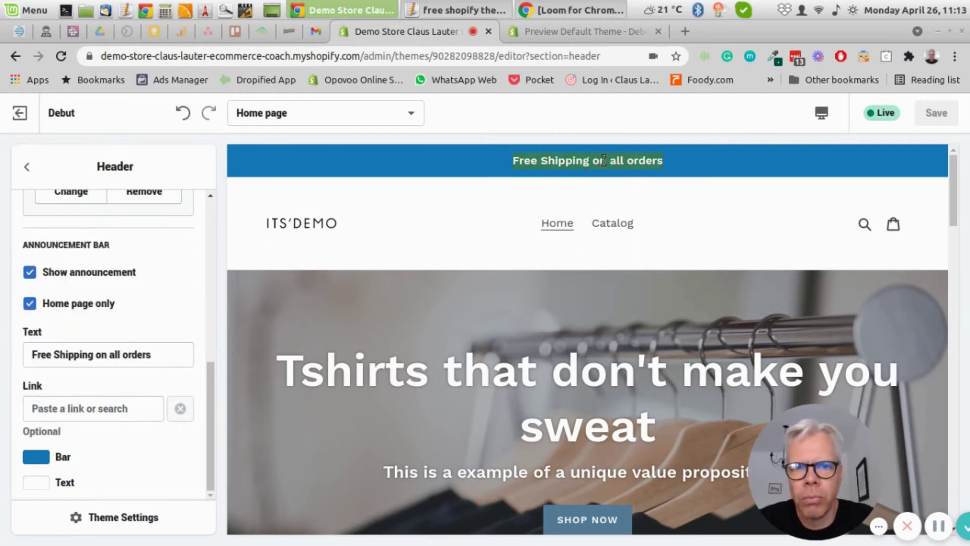
Set the announcement Bar colour to dark purple #423794, replacing blue #1878B9
left_click(37, 457)
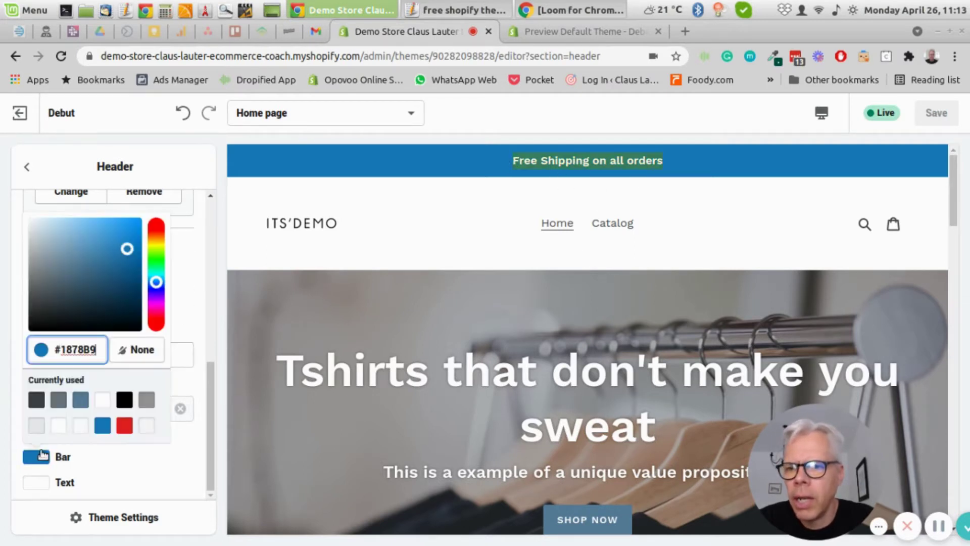
left_click_drag(159, 284, 156, 293)
left_click_drag(127, 202, 100, 216)
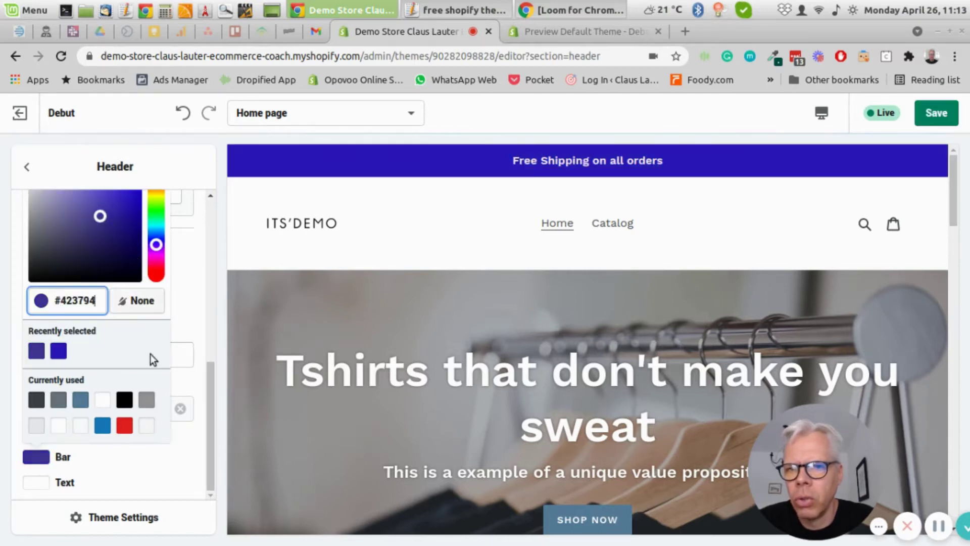
left_click(196, 296)
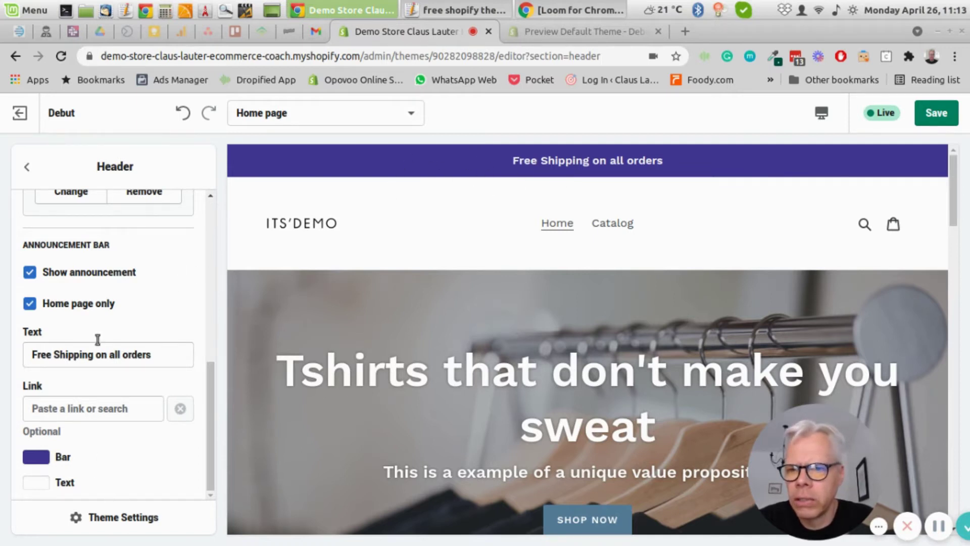
scroll(103, 363, "up", 5)
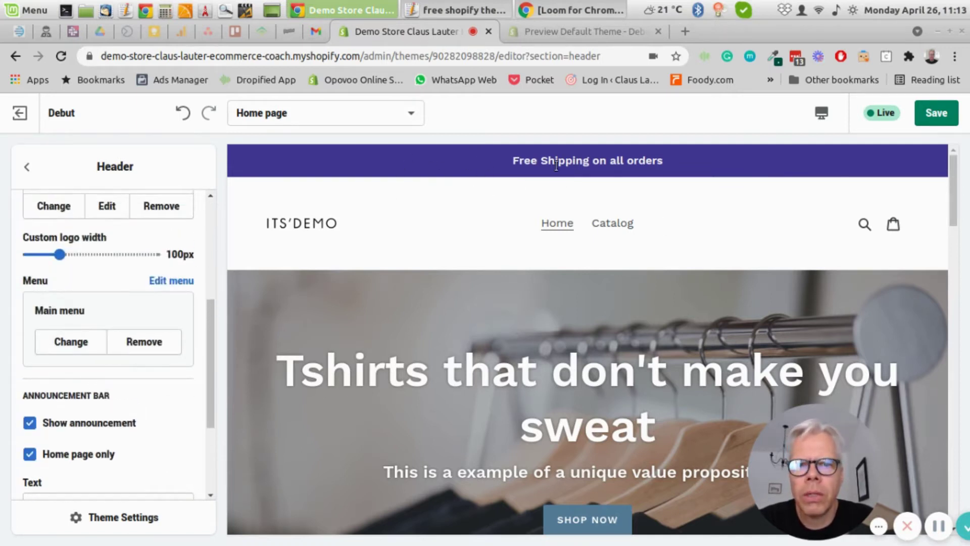
scroll(85, 462, "down", 2)
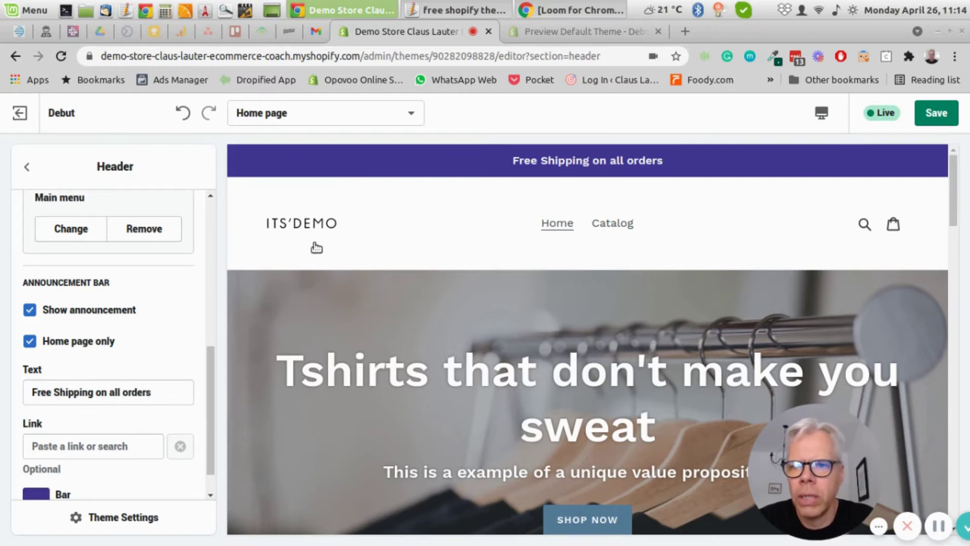
left_click(27, 167)
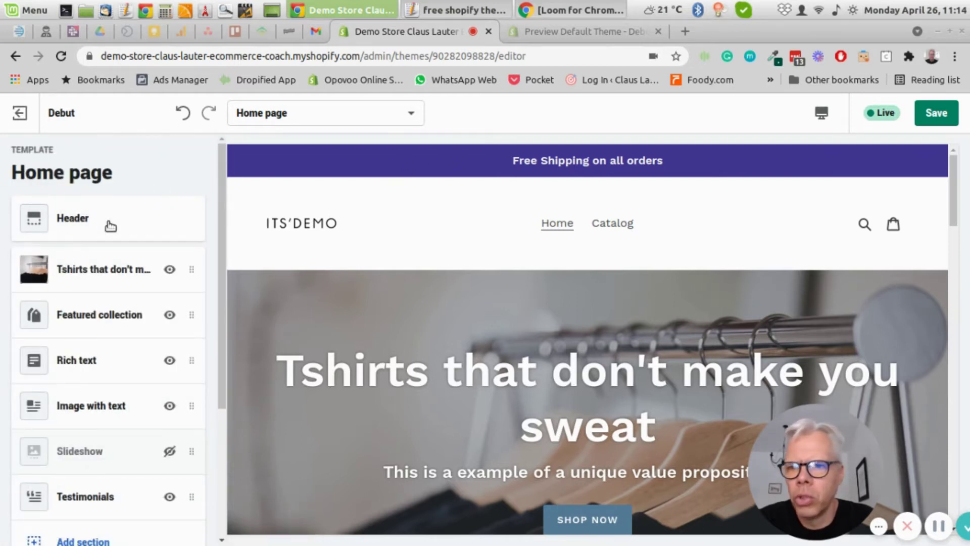
left_click(86, 218)
scroll(153, 261, "down", 5)
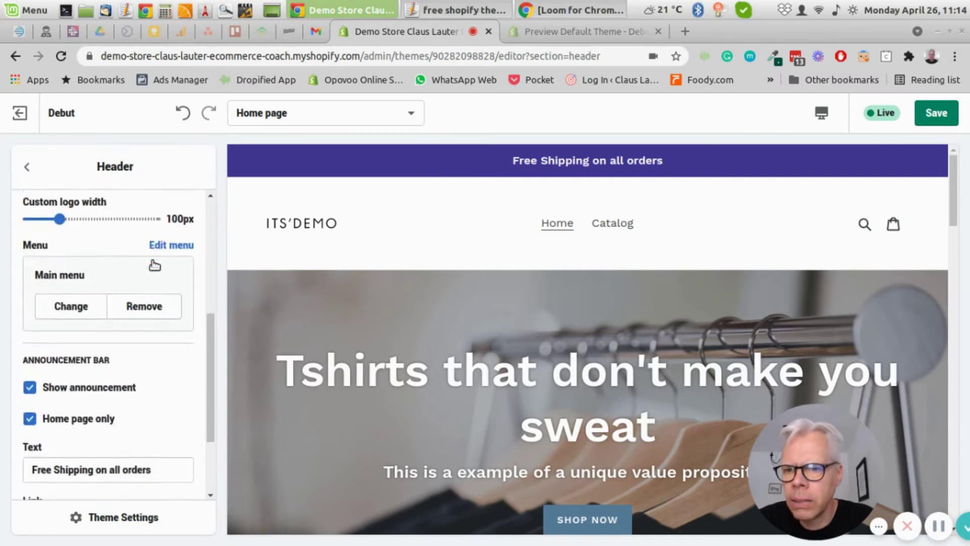
scroll(153, 263, "down", 3)
scroll(127, 306, "up", 8)
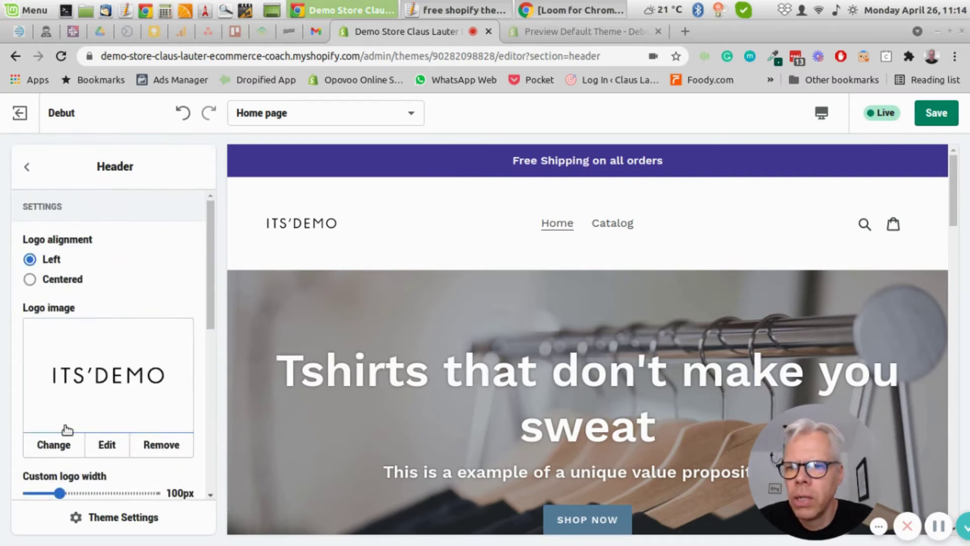
scroll(71, 268, "down", 7)
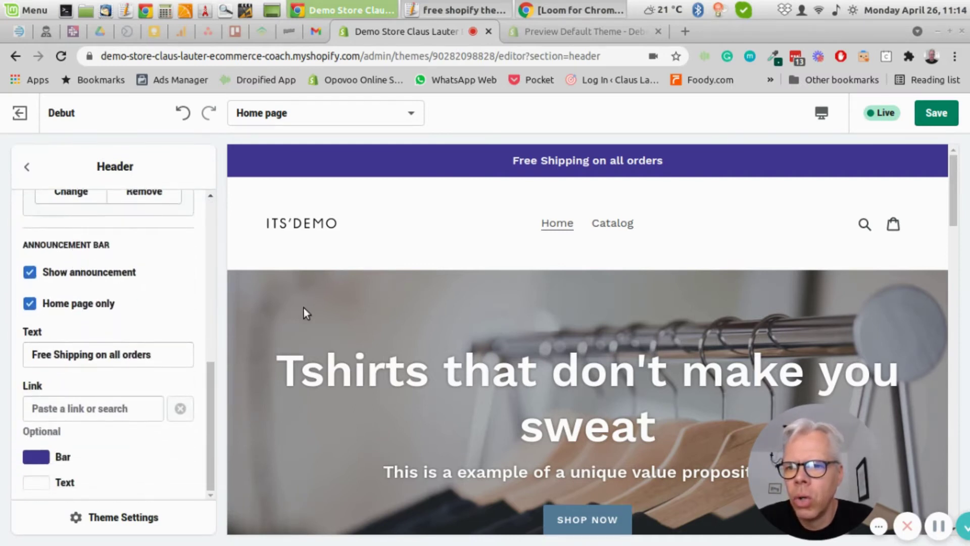
left_click(26, 167)
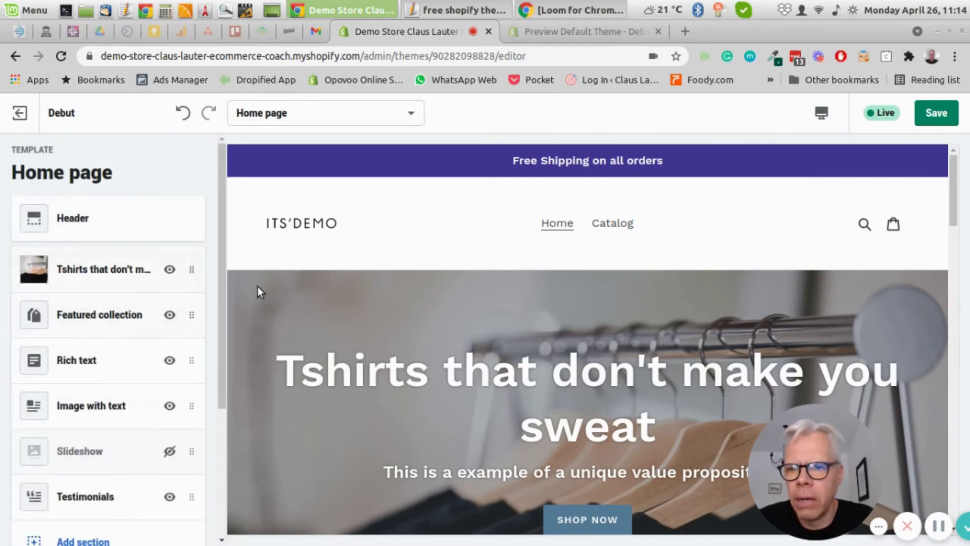
scroll(322, 283, "down", 2)
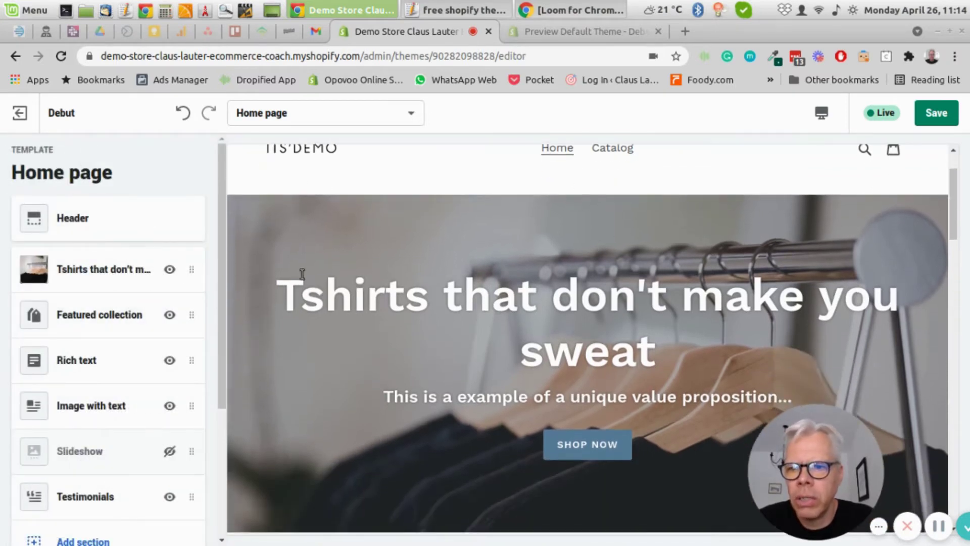
scroll(303, 281, "up", 1)
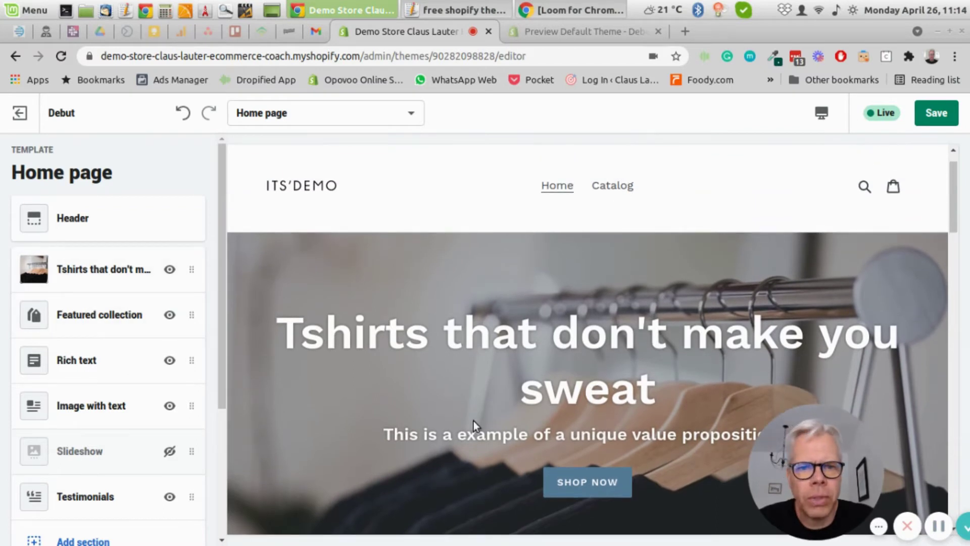
scroll(340, 316, "down", 2)
scroll(340, 316, "up", 1)
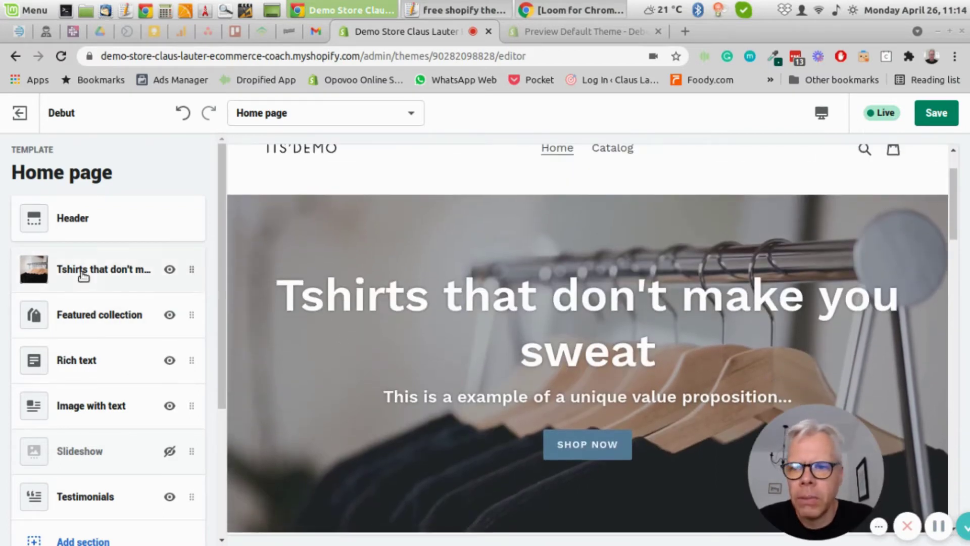
scroll(52, 383, "down", 3)
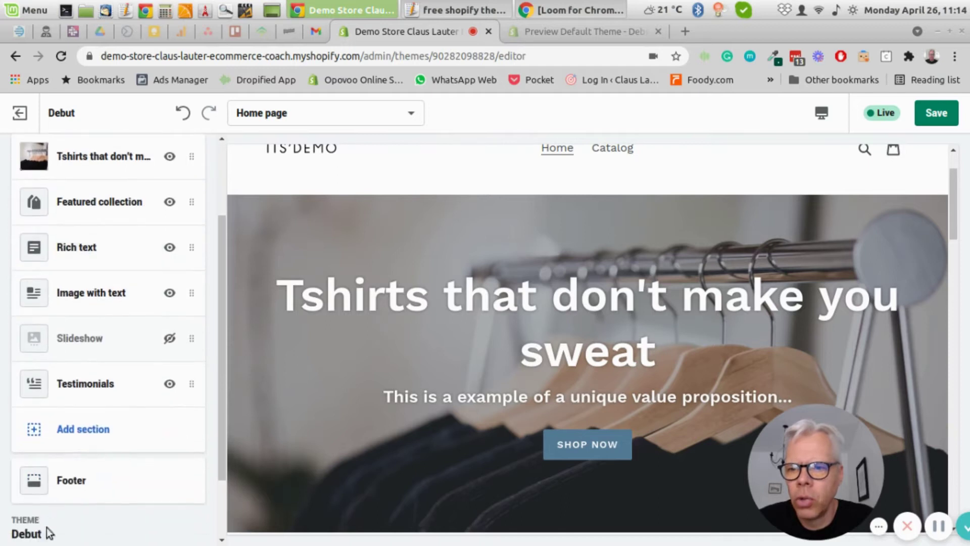
left_click(68, 442)
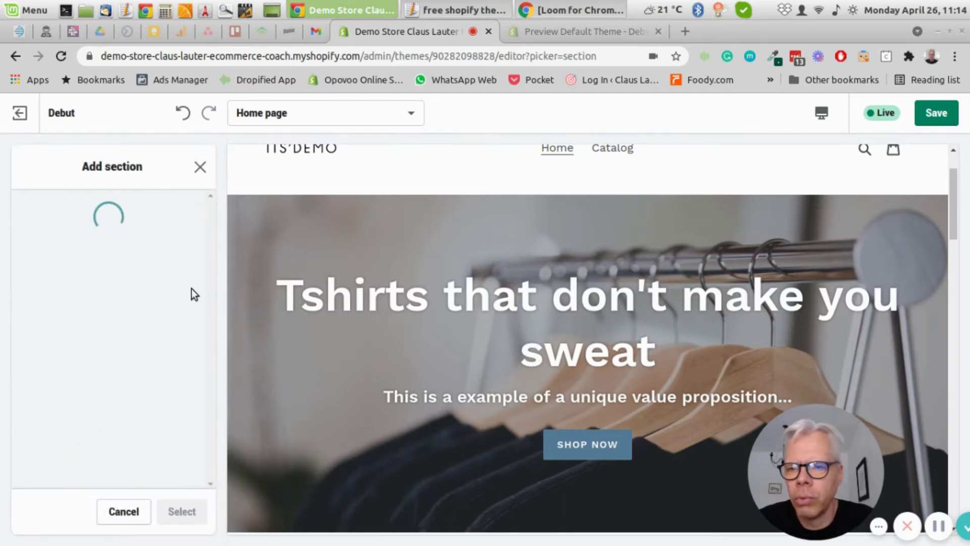
scroll(157, 296, "down", 3)
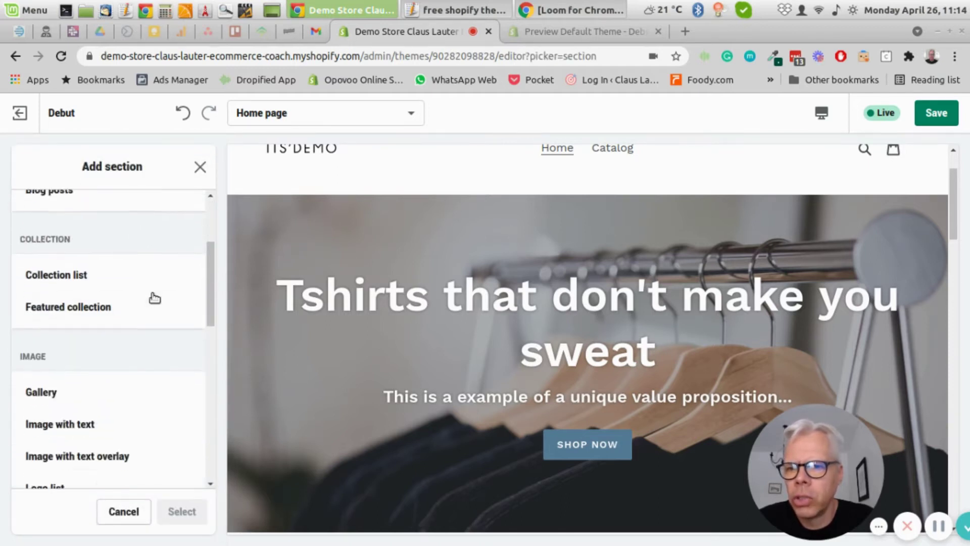
scroll(154, 298, "down", 10)
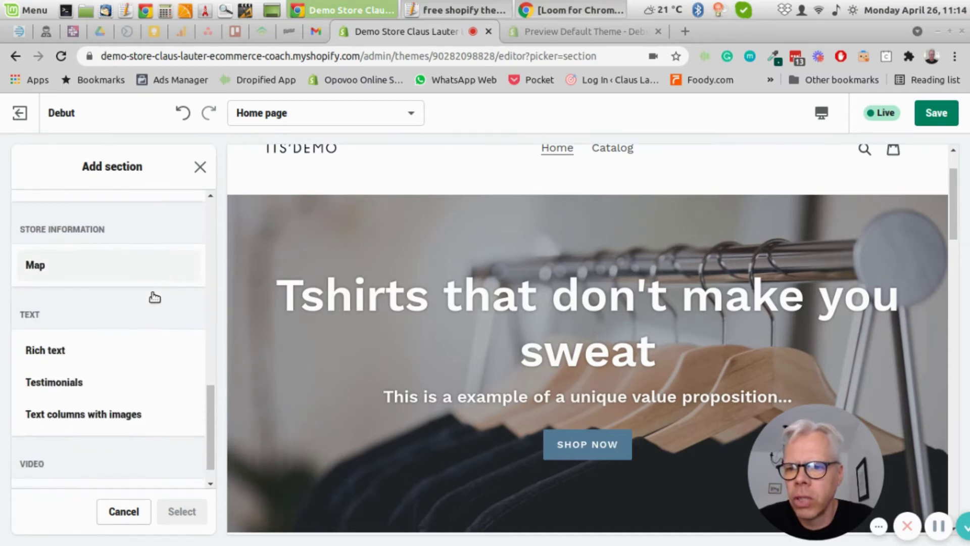
scroll(151, 299, "down", 1)
scroll(122, 331, "up", 9)
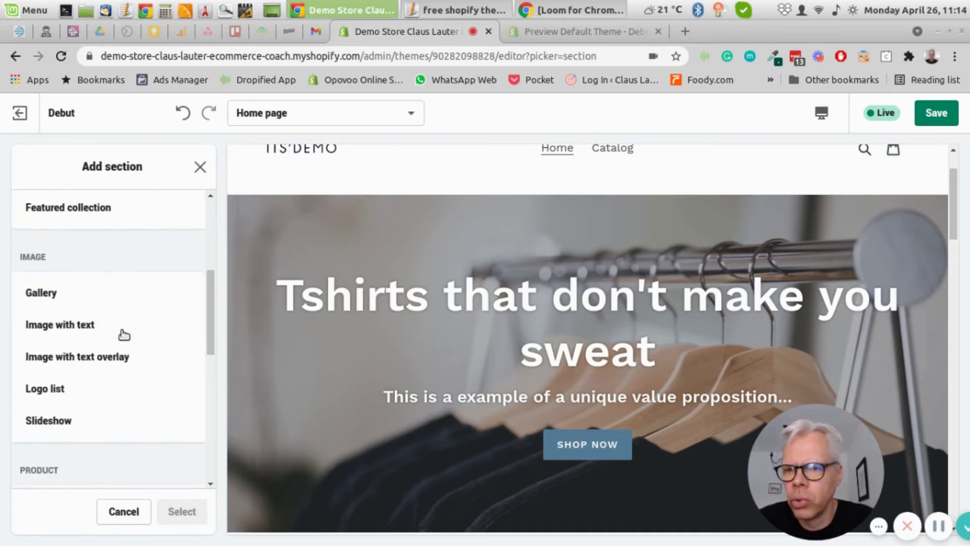
scroll(123, 334, "down", 1)
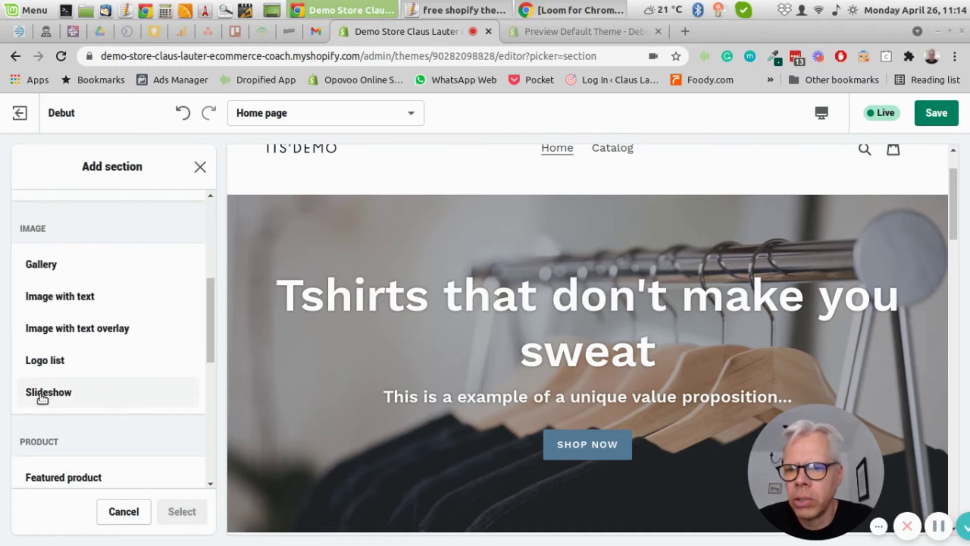
left_click(123, 511)
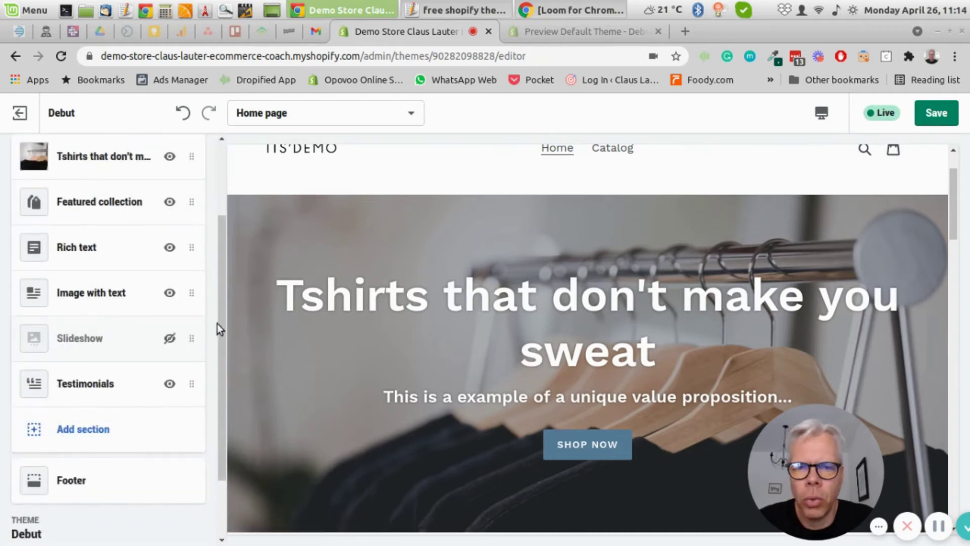
scroll(109, 233, "up", 3)
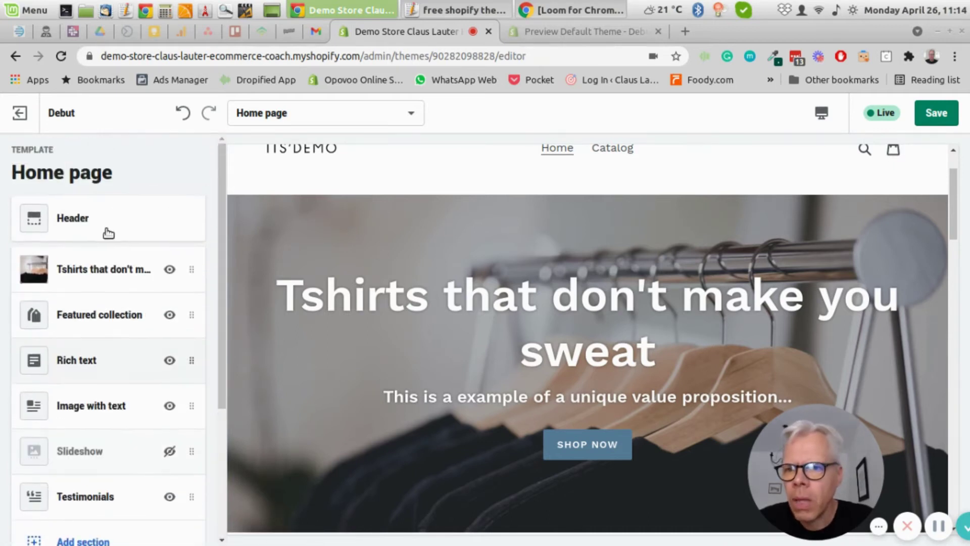
left_click(96, 269)
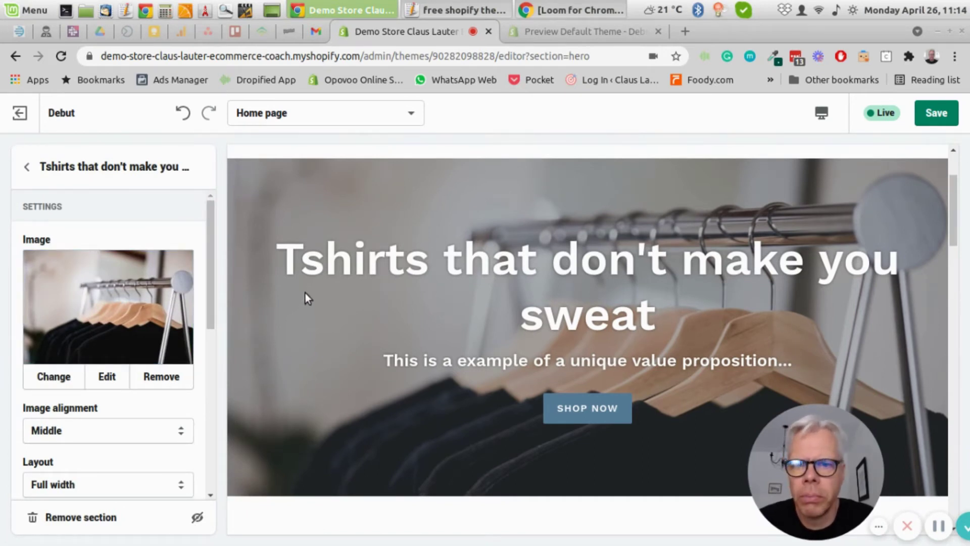
scroll(61, 344, "down", 3)
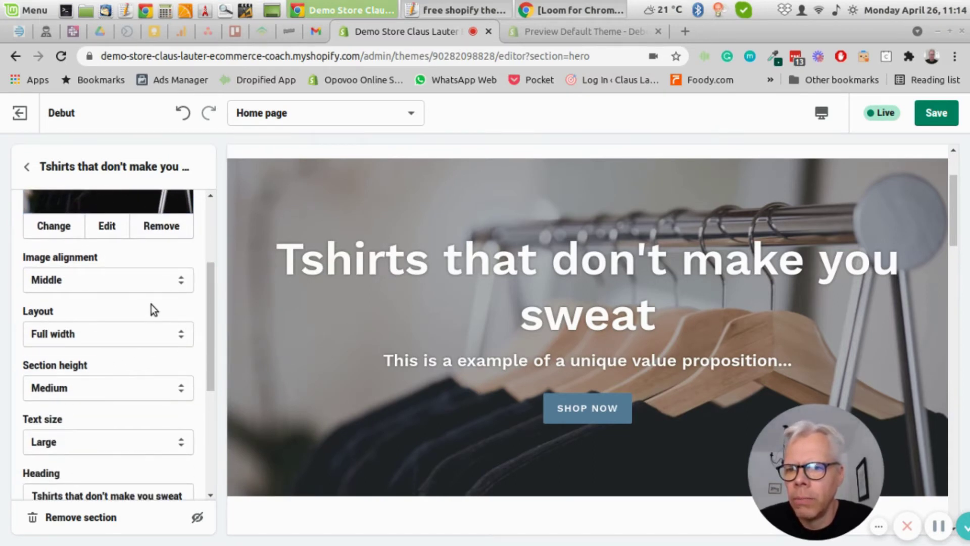
scroll(138, 292, "down", 2)
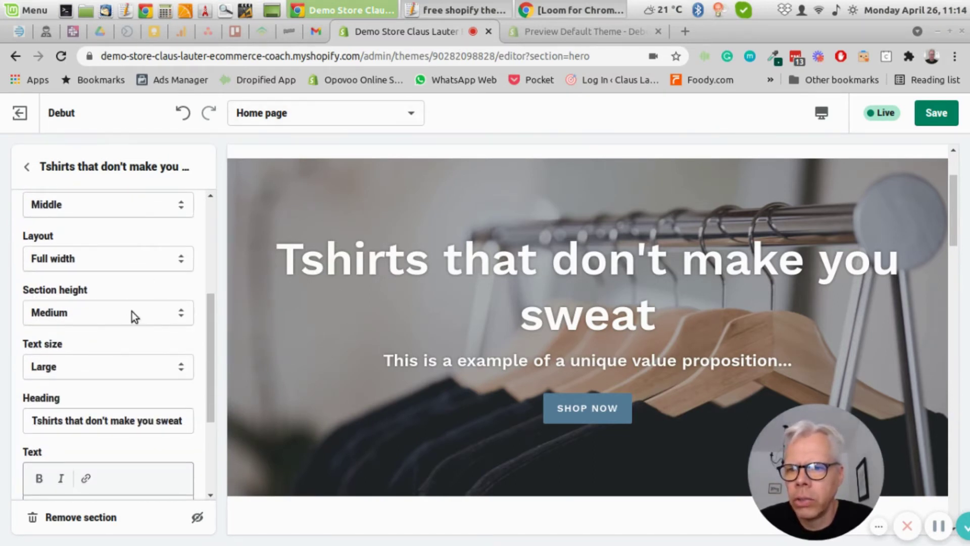
left_click(56, 323)
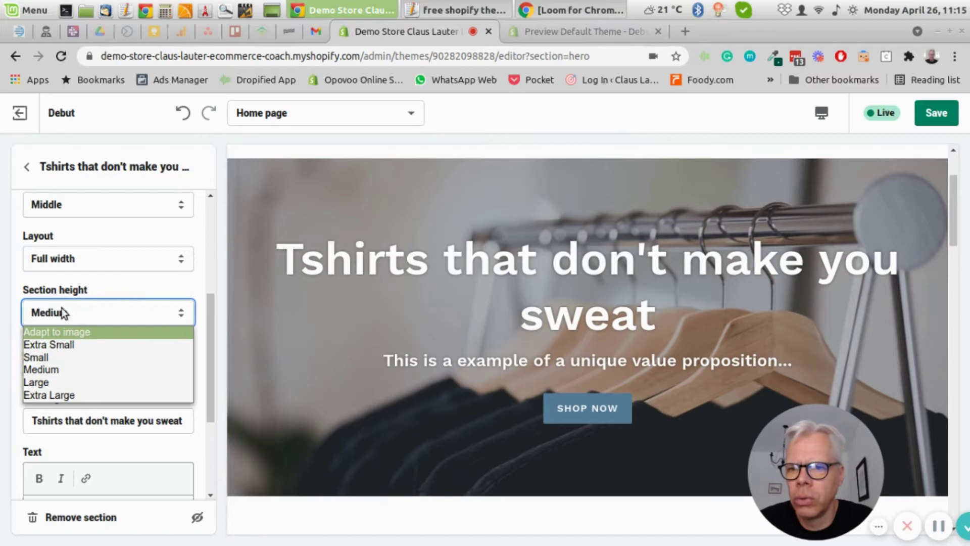
left_click(15, 292)
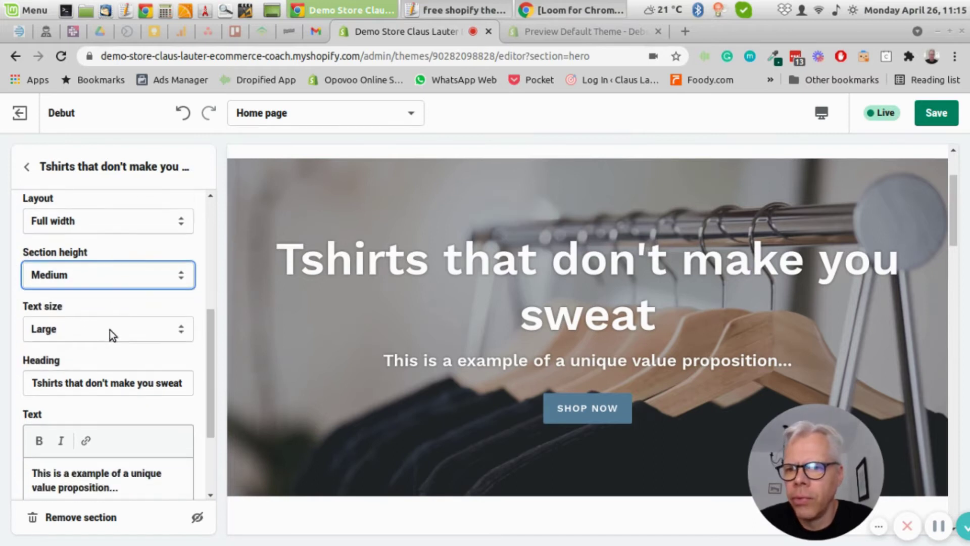
left_click(108, 326)
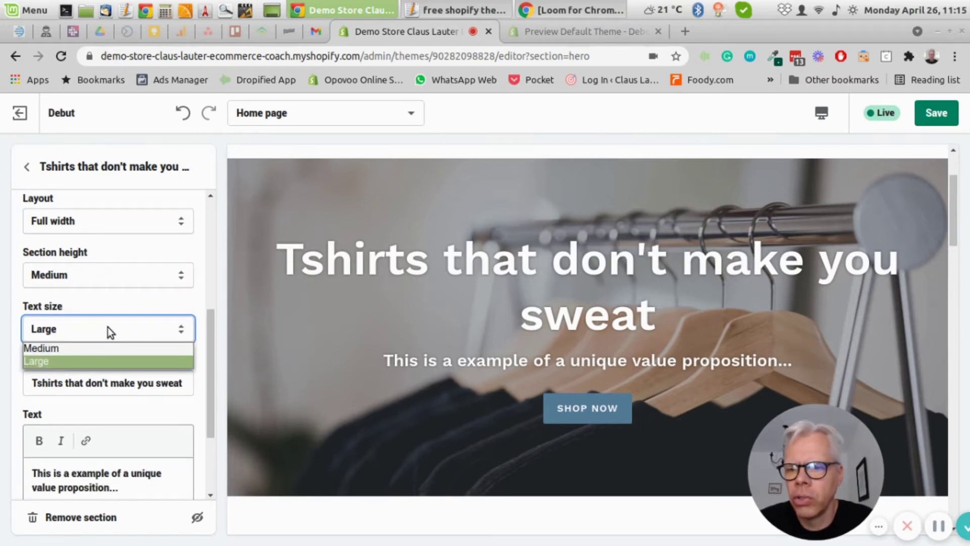
left_click(107, 346)
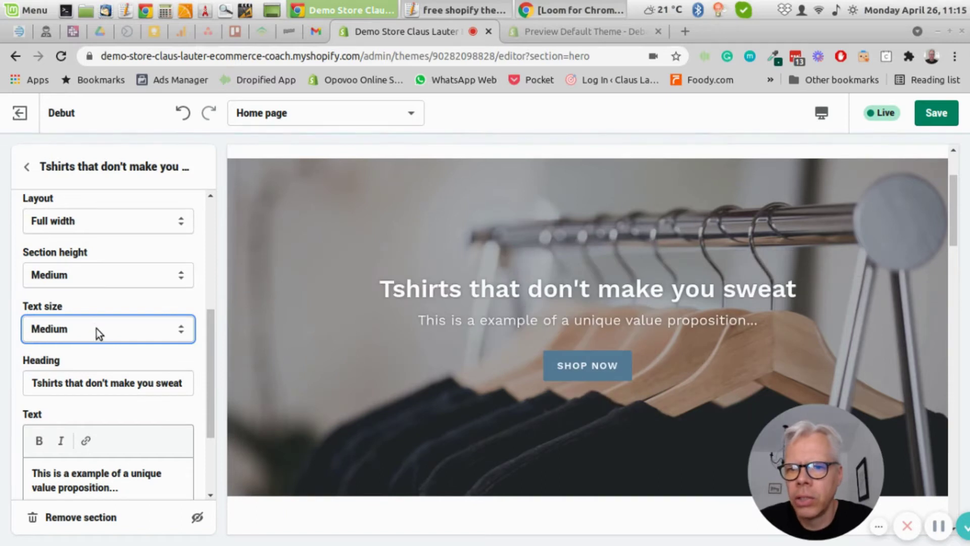
left_click(96, 329)
left_click(98, 360)
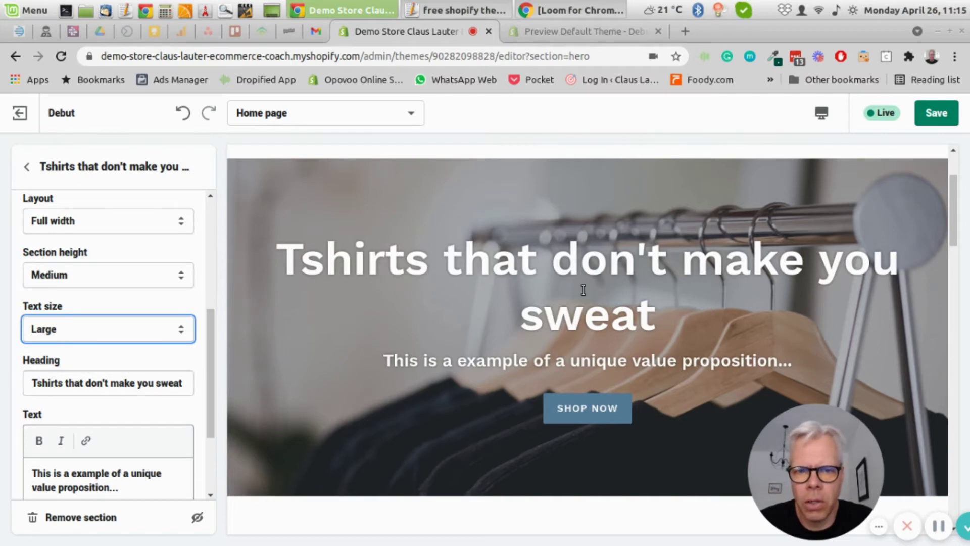
scroll(155, 343, "down", 1)
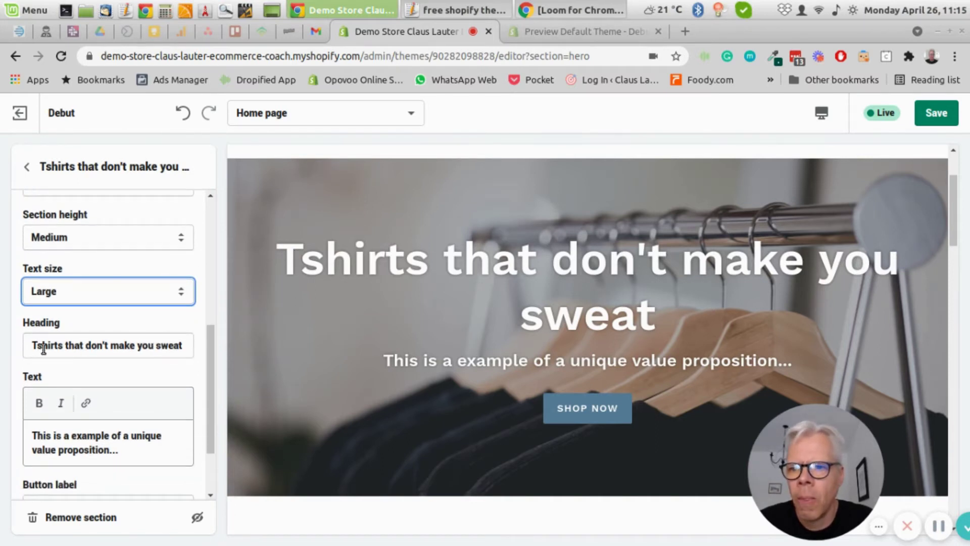
scroll(129, 407, "down", 2)
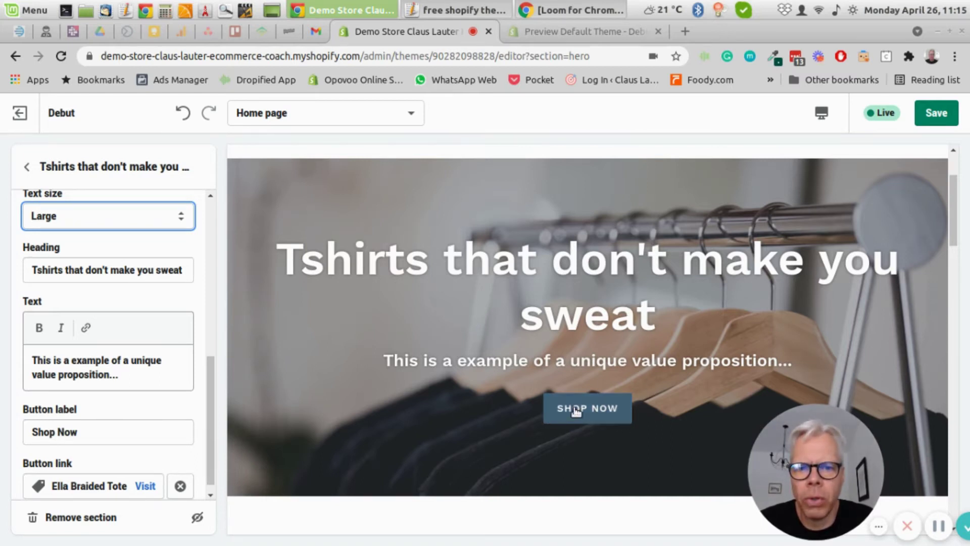
scroll(90, 508, "down", 1)
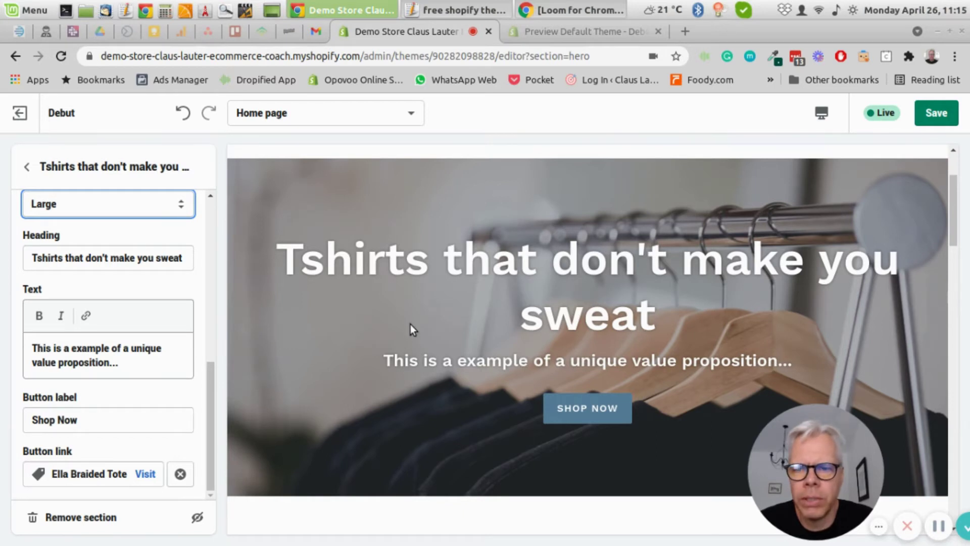
scroll(462, 297, "up", 2)
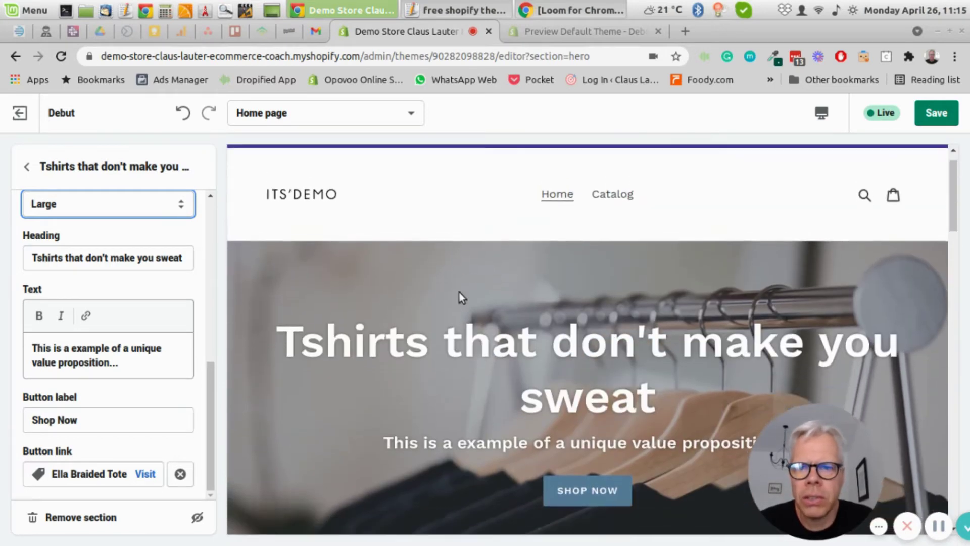
scroll(458, 297, "down", 2)
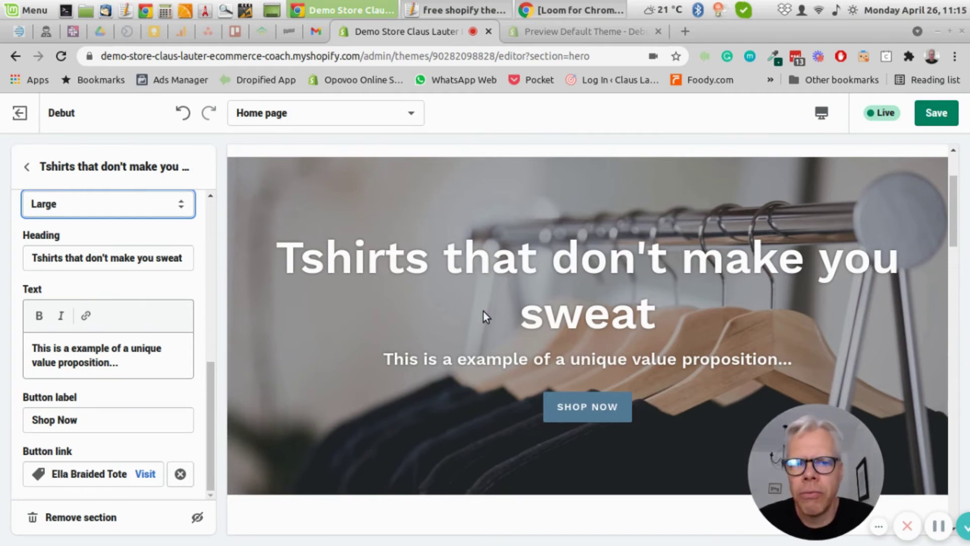
left_click(28, 167)
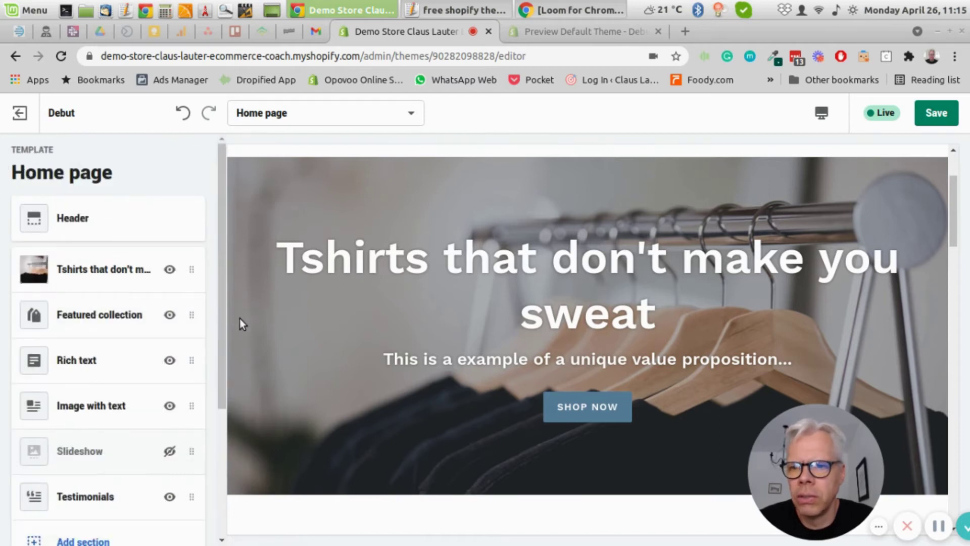
scroll(396, 290, "down", 5)
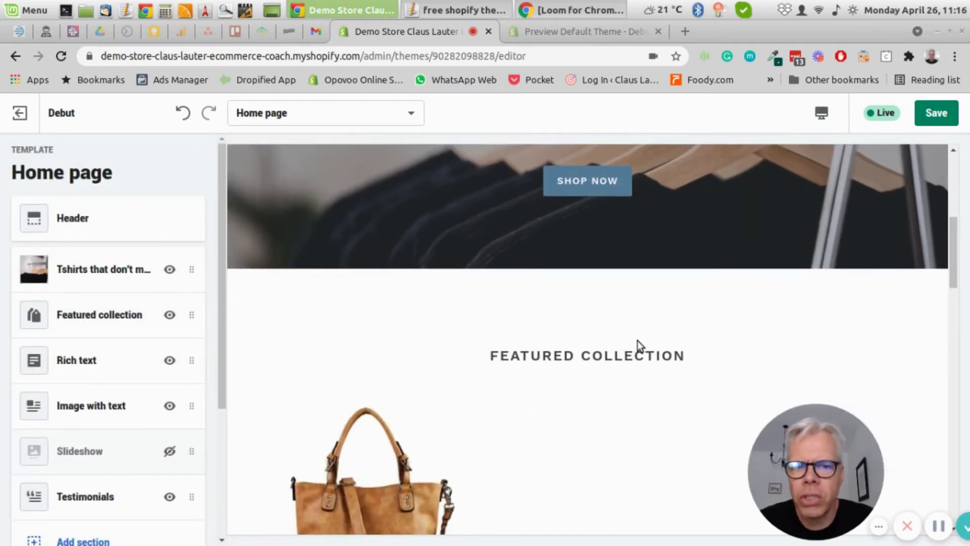
scroll(638, 341, "down", 2)
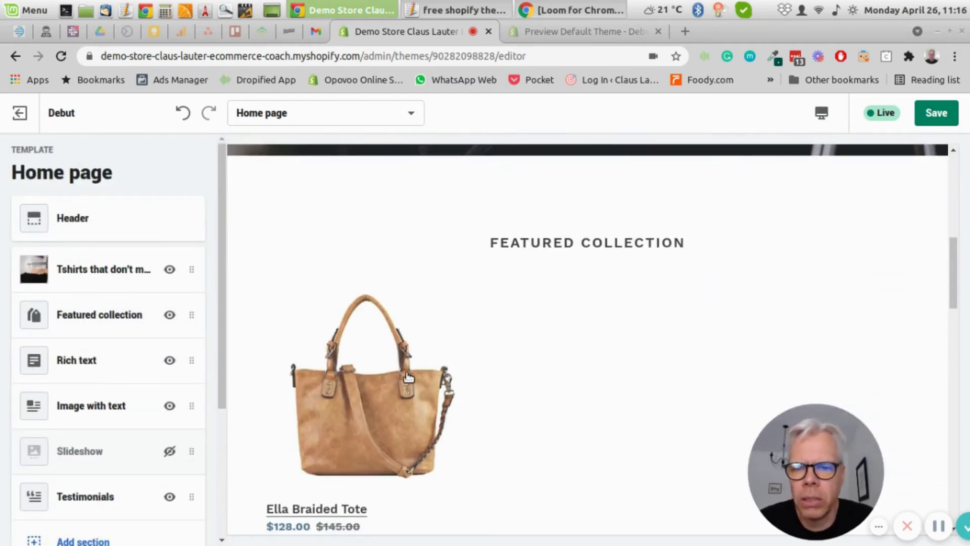
scroll(583, 282, "down", 1)
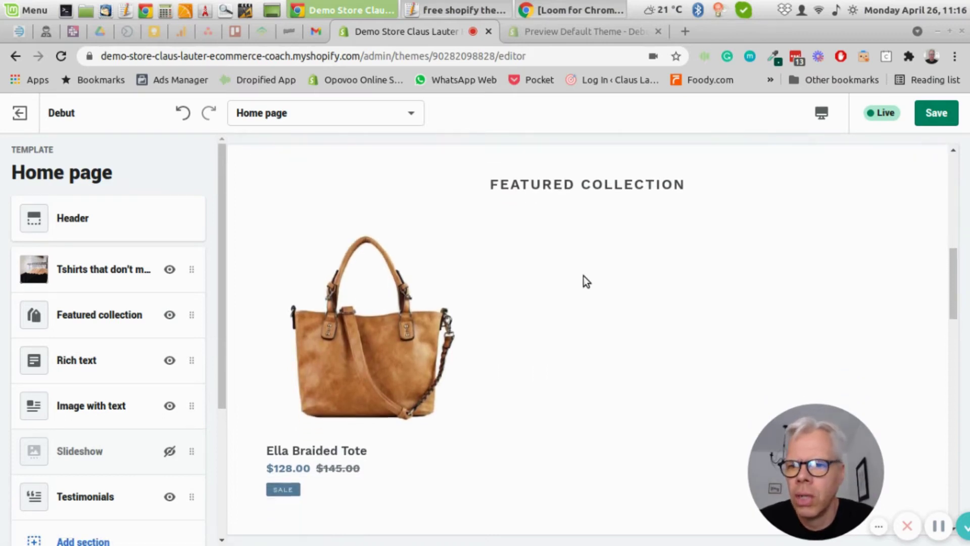
left_click(108, 363)
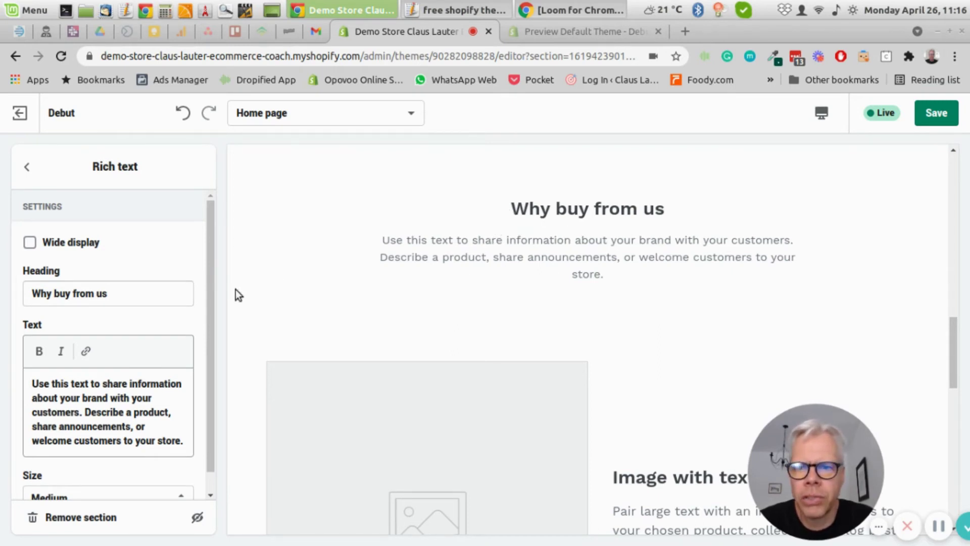
scroll(147, 336, "down", 1)
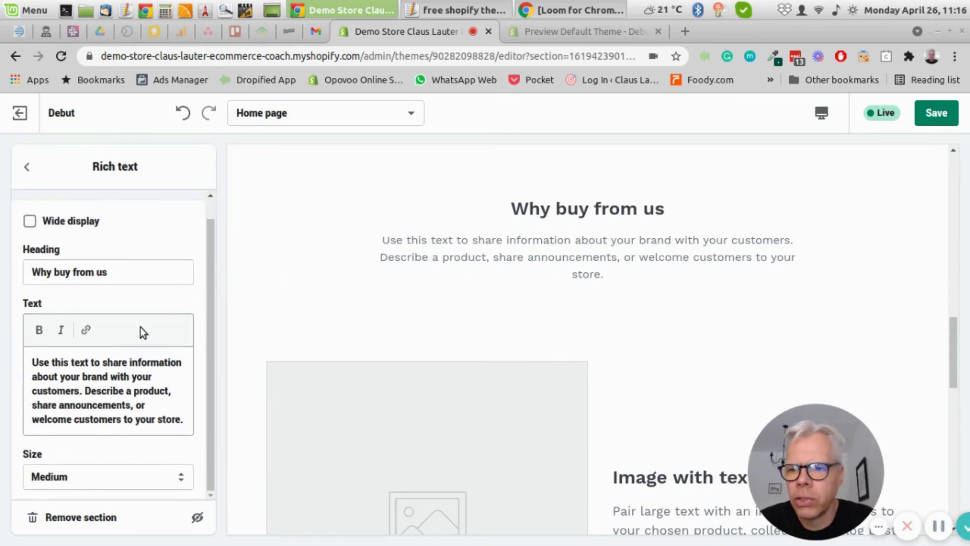
left_click(26, 167)
scroll(457, 282, "down", 4)
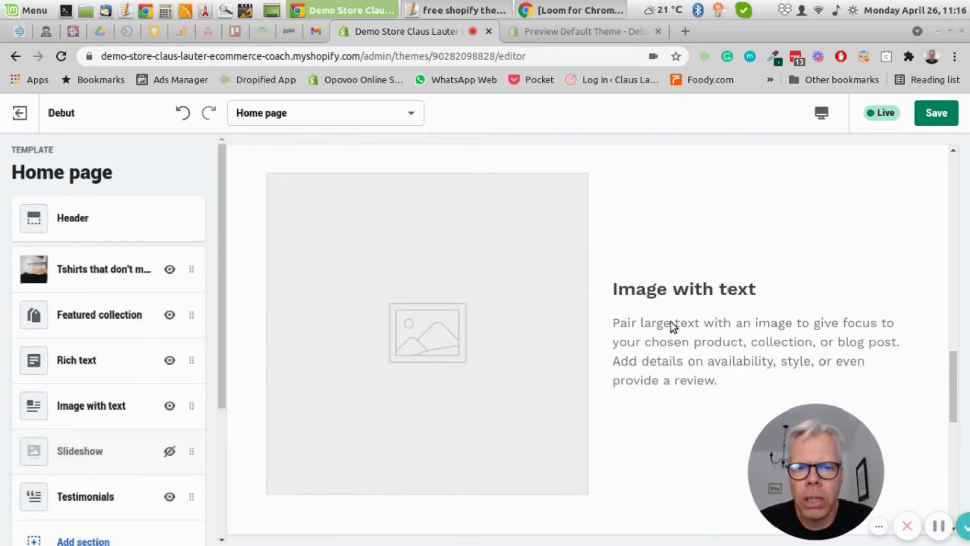
scroll(548, 245, "down", 8)
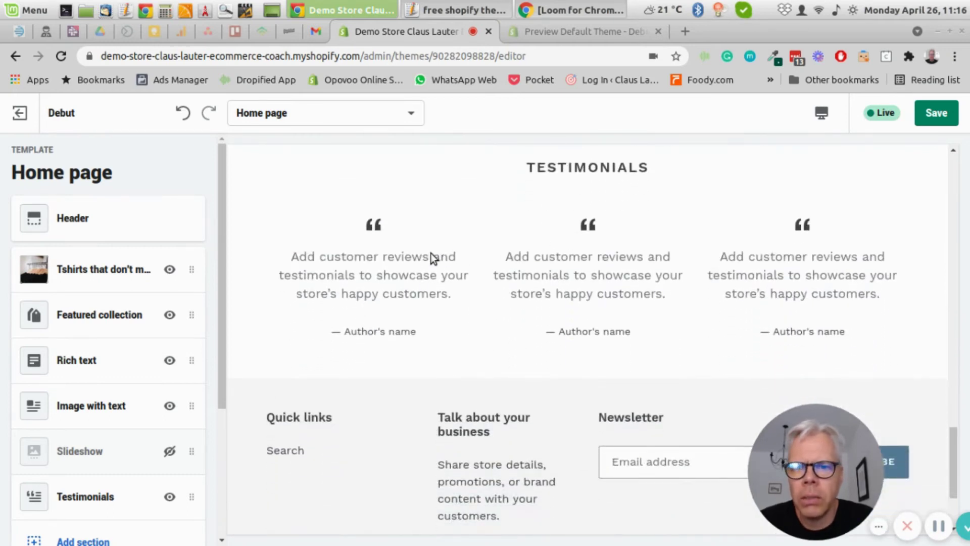
scroll(61, 295, "down", 3)
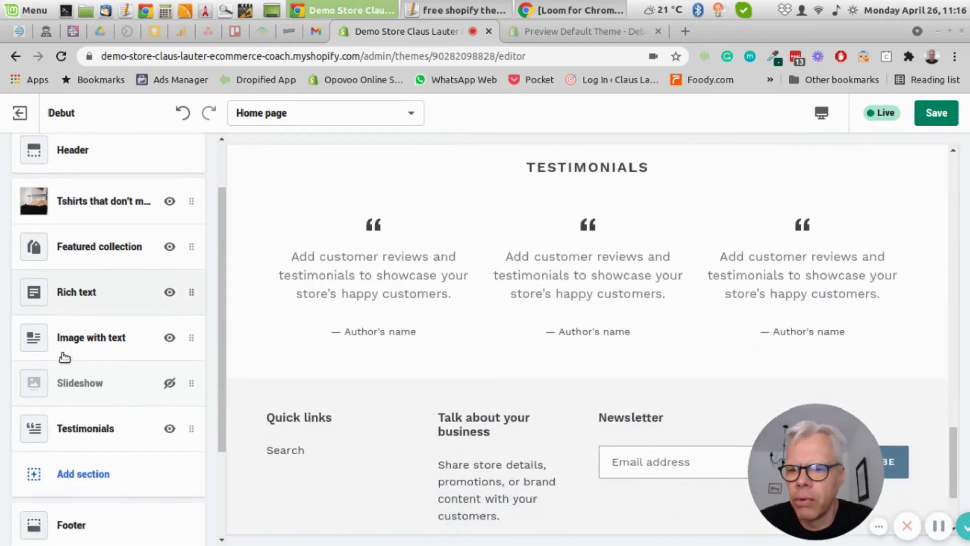
left_click(50, 428)
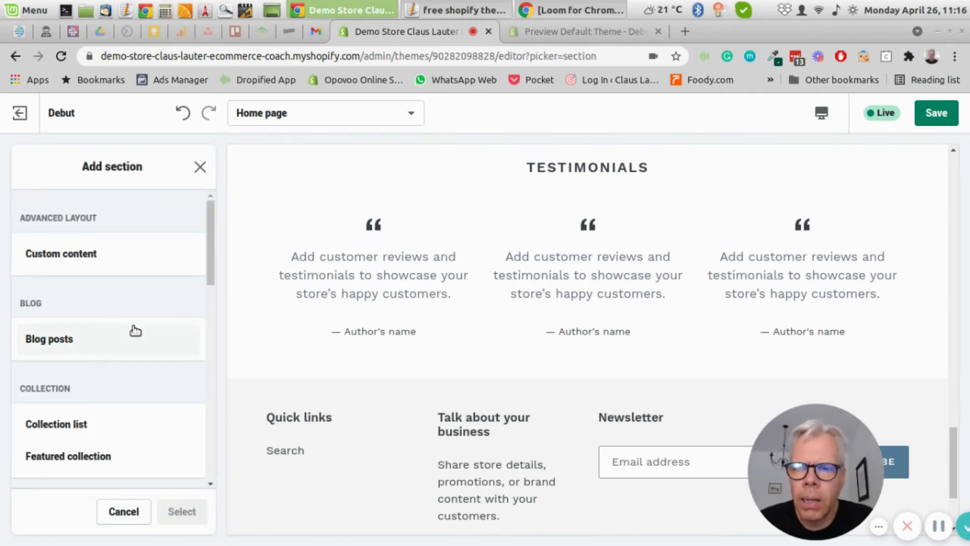
Scroll through the Add section picker's categories, then cancel without adding a section
scroll(106, 318, "down", 4)
scroll(107, 322, "down", 2)
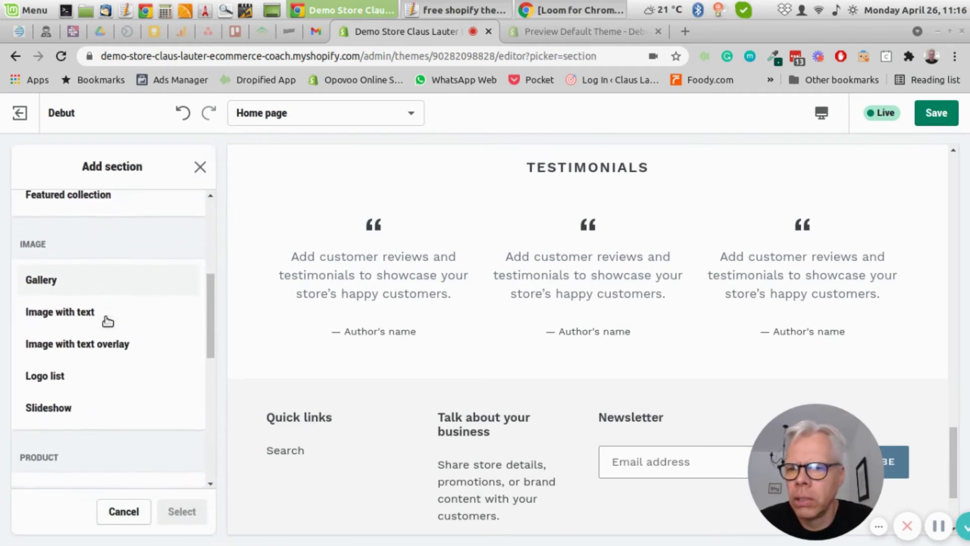
scroll(96, 323, "down", 2)
scroll(91, 294, "down", 3)
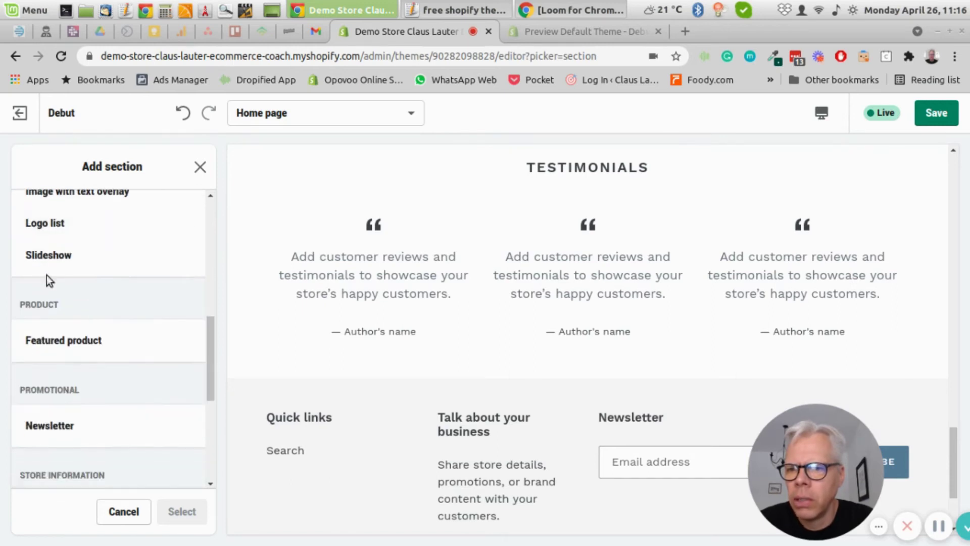
scroll(143, 234, "down", 1)
scroll(140, 232, "down", 3)
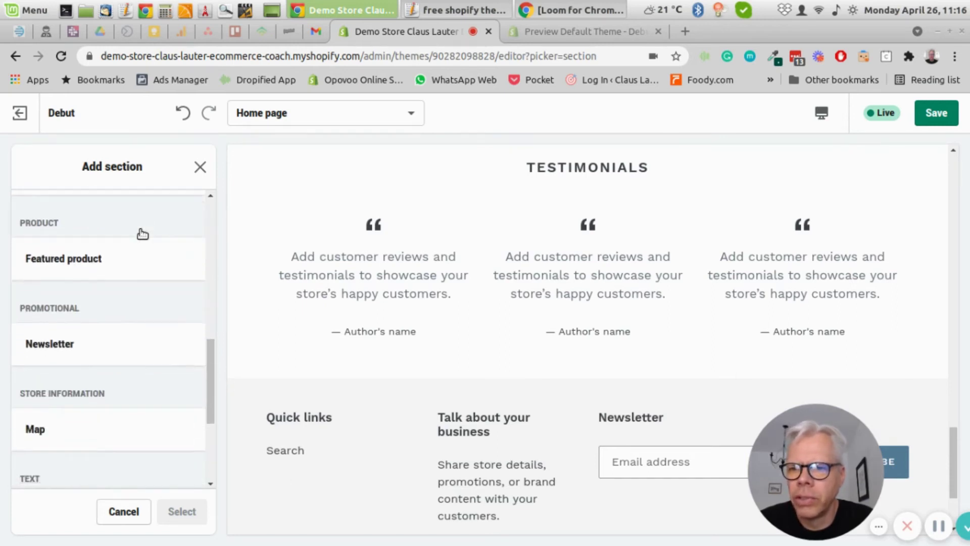
scroll(119, 255, "down", 2)
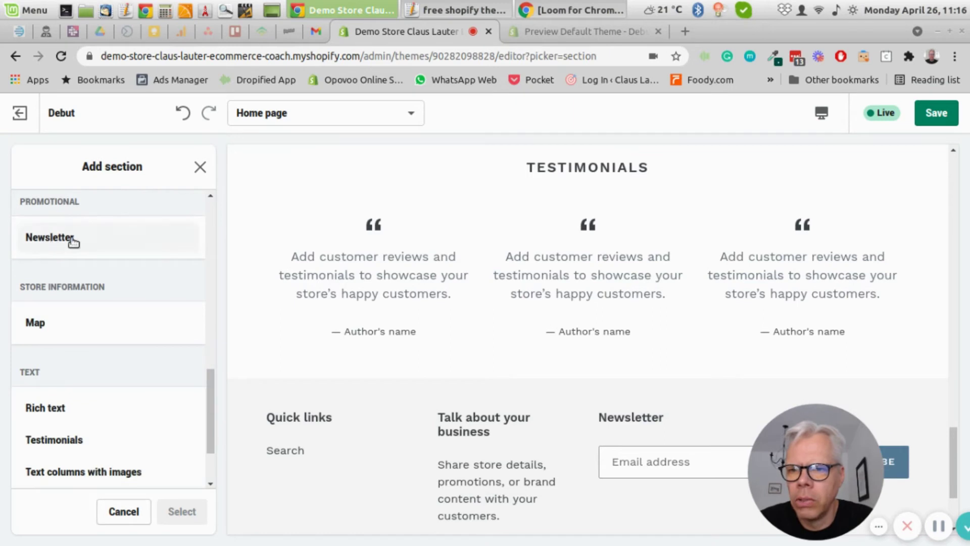
scroll(92, 308, "down", 2)
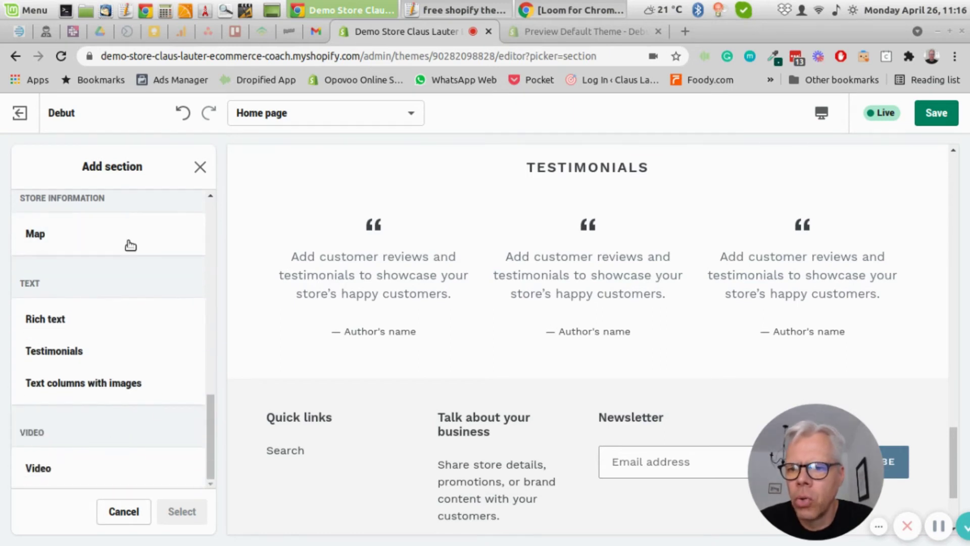
scroll(121, 364, "up", 10)
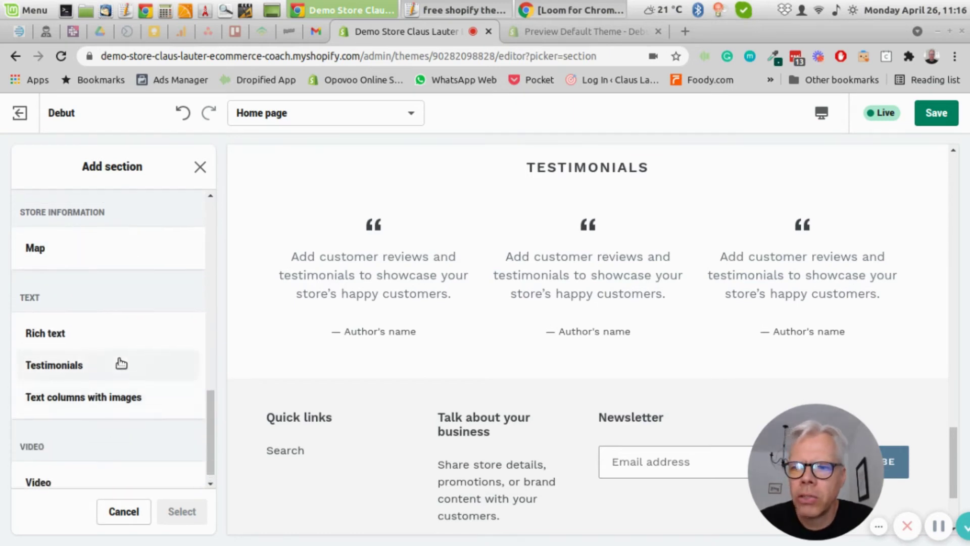
left_click(132, 518)
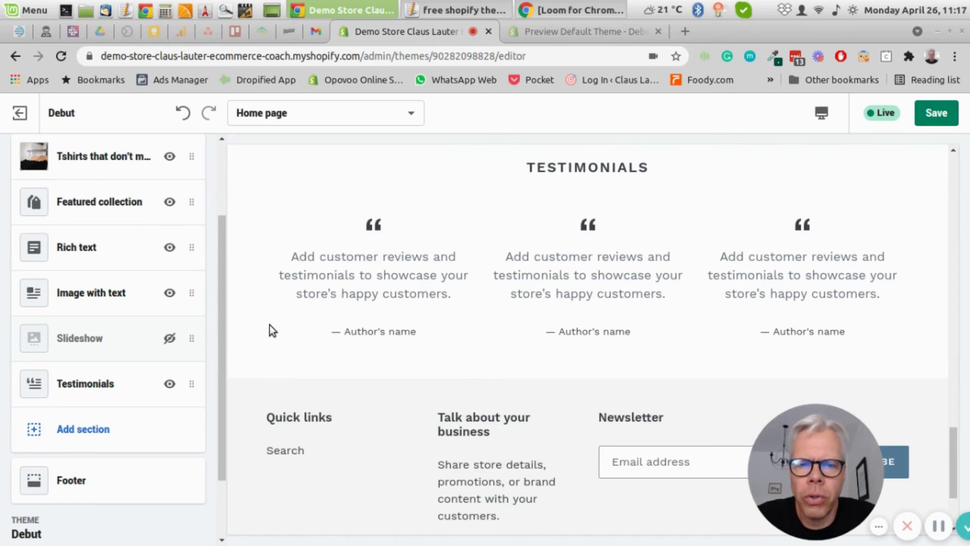
Scroll the home page preview to the top and open the page template dropdown
scroll(268, 310, "up", 15)
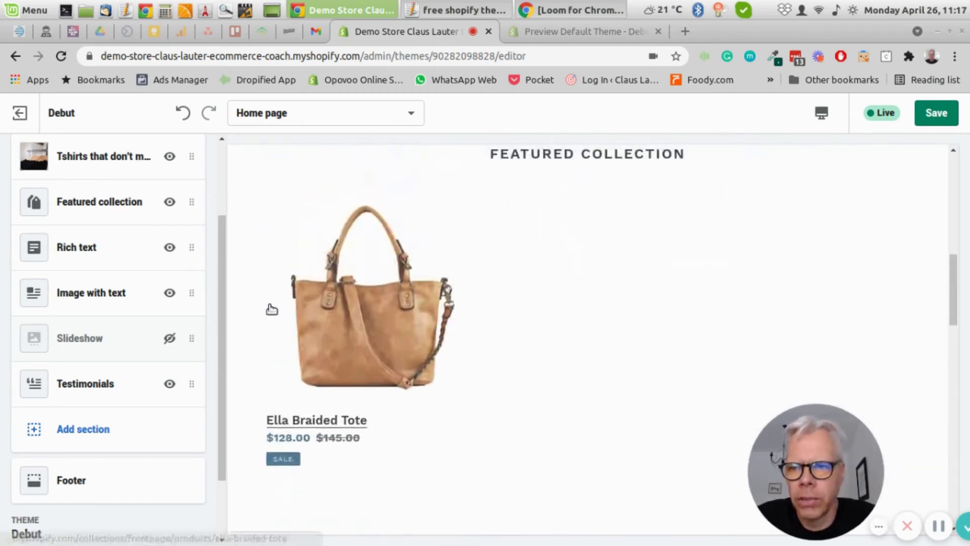
scroll(272, 309, "up", 10)
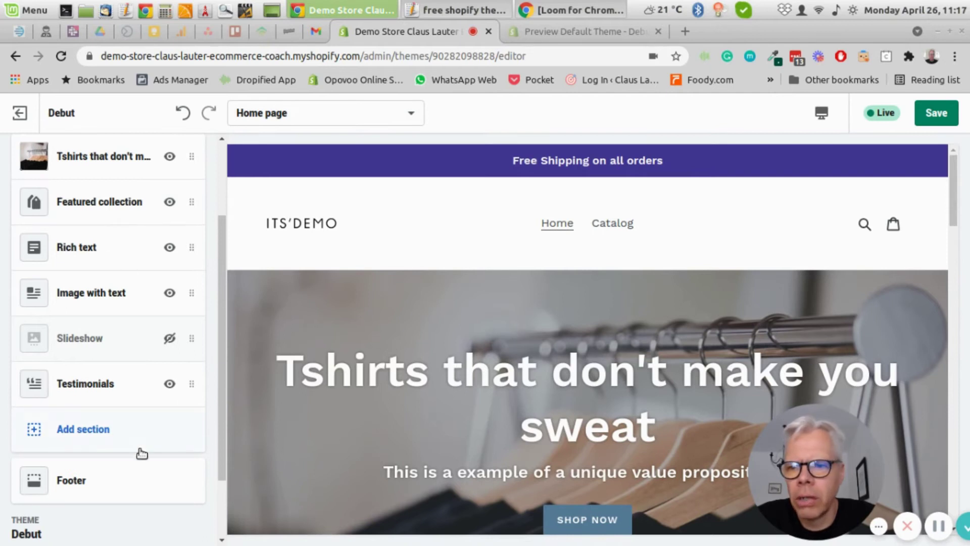
left_click(291, 115)
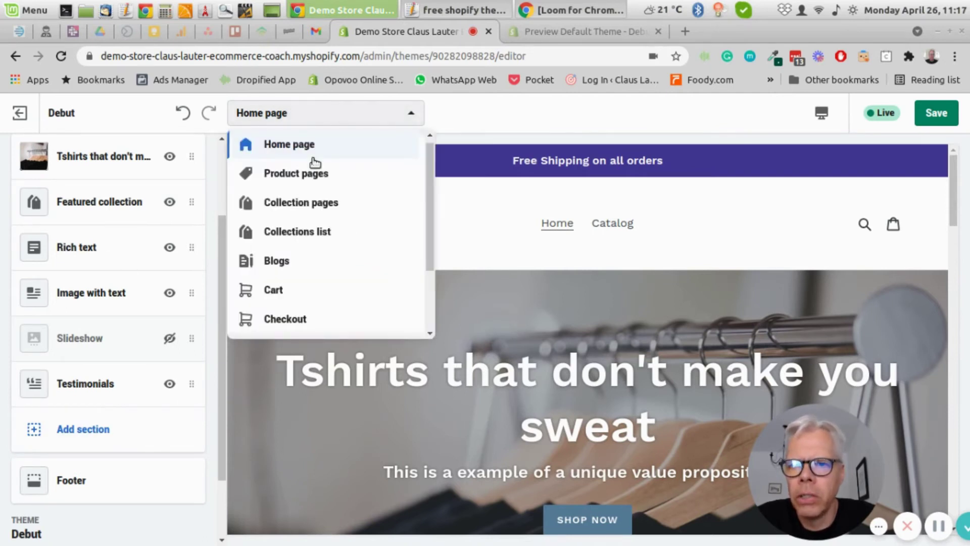
Choose Product pages from the template dropdown to preview Ella Braided Tote
left_click(312, 173)
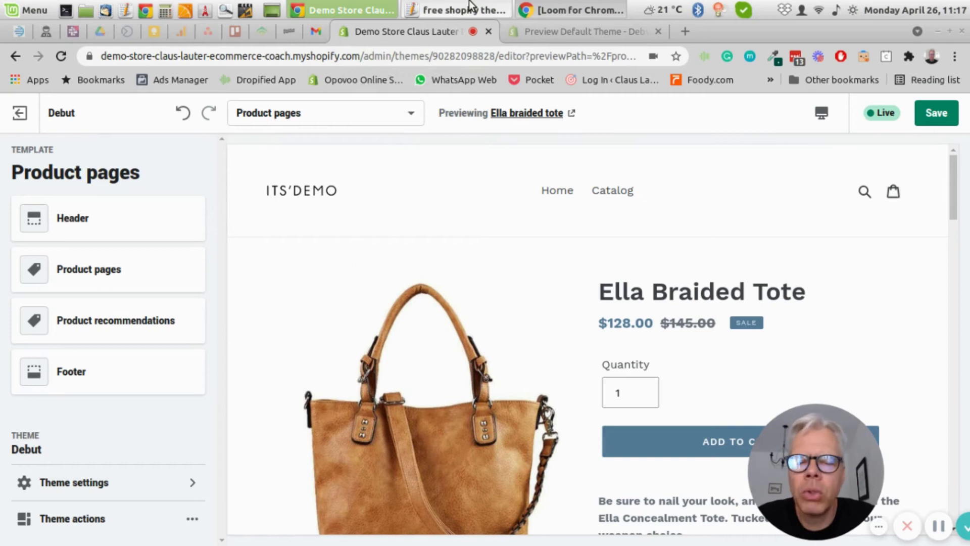
scroll(388, 237, "down", 1)
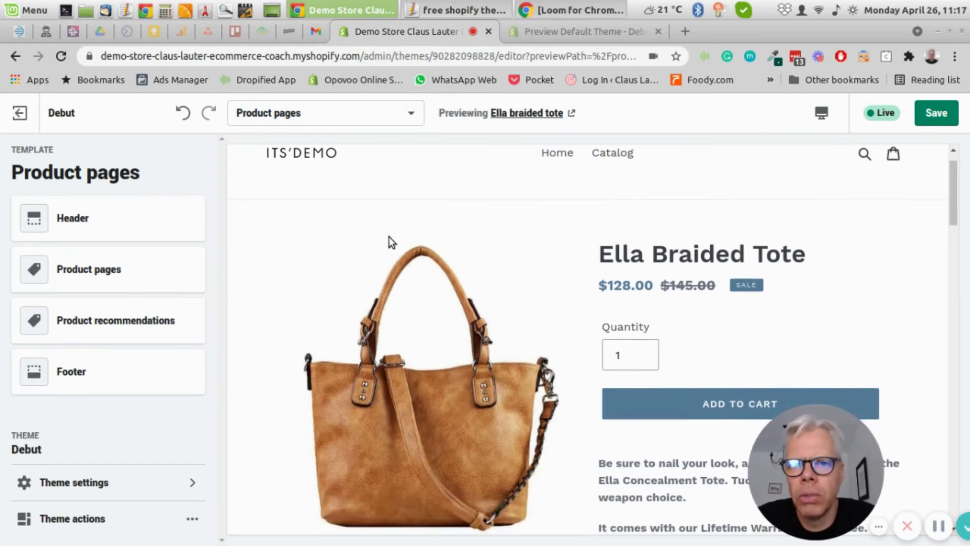
scroll(324, 256, "down", 1)
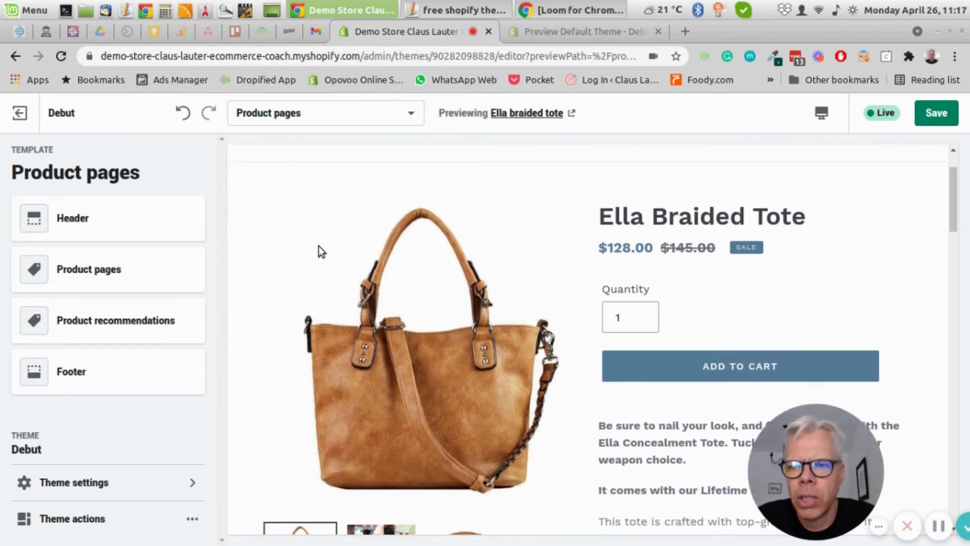
left_click(79, 219)
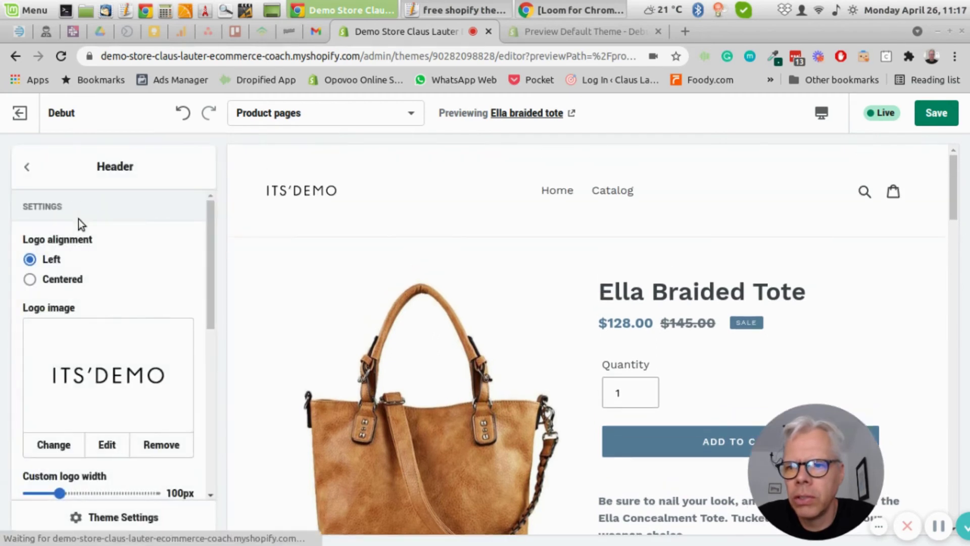
scroll(158, 285, "down", 8)
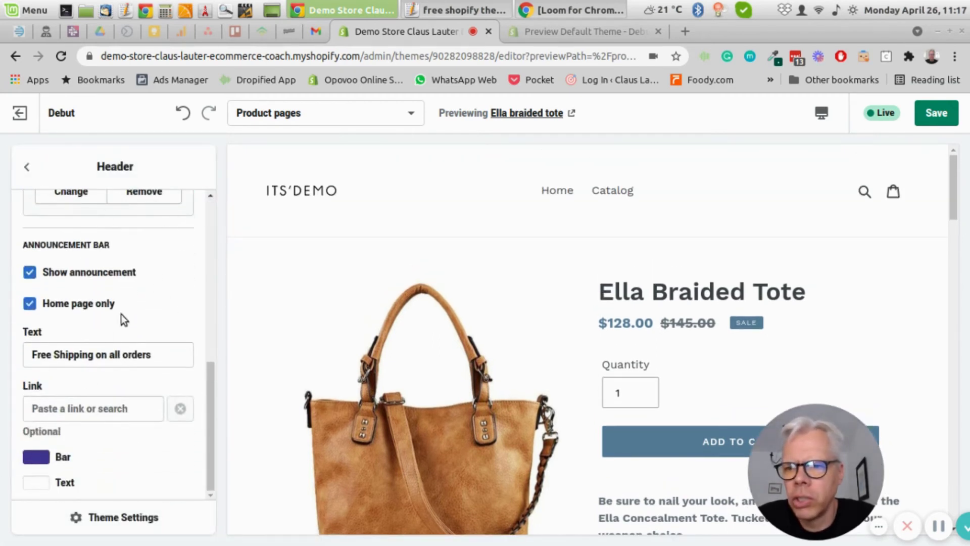
scroll(123, 319, "up", 2)
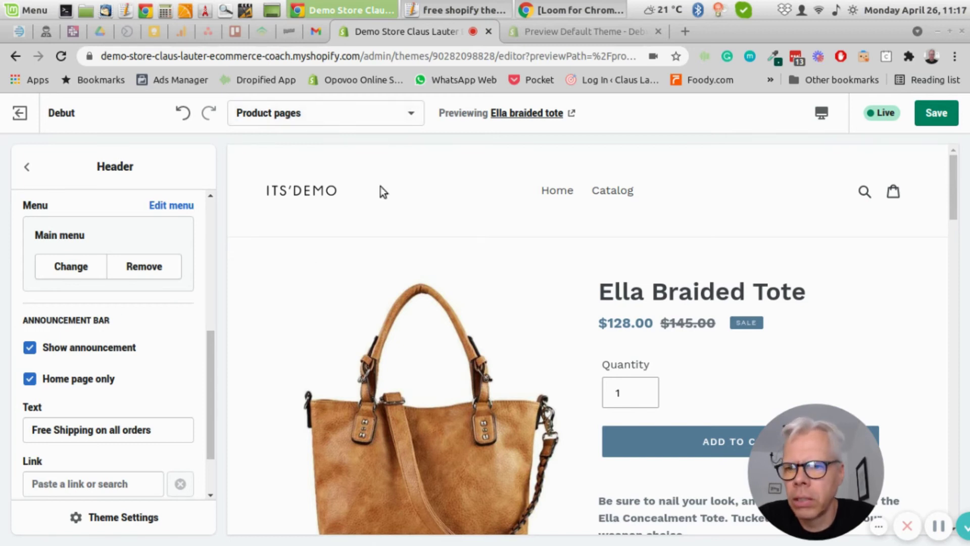
left_click(27, 166)
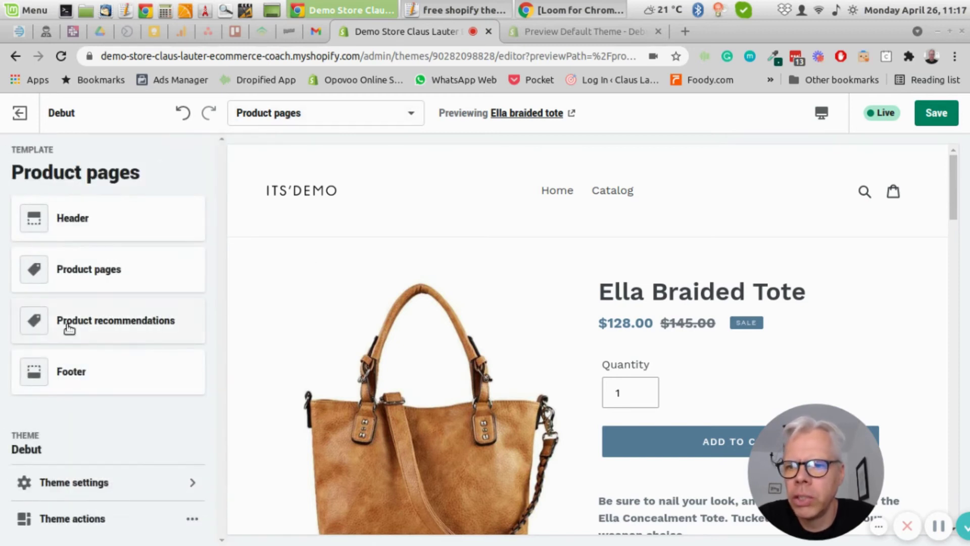
left_click(139, 321)
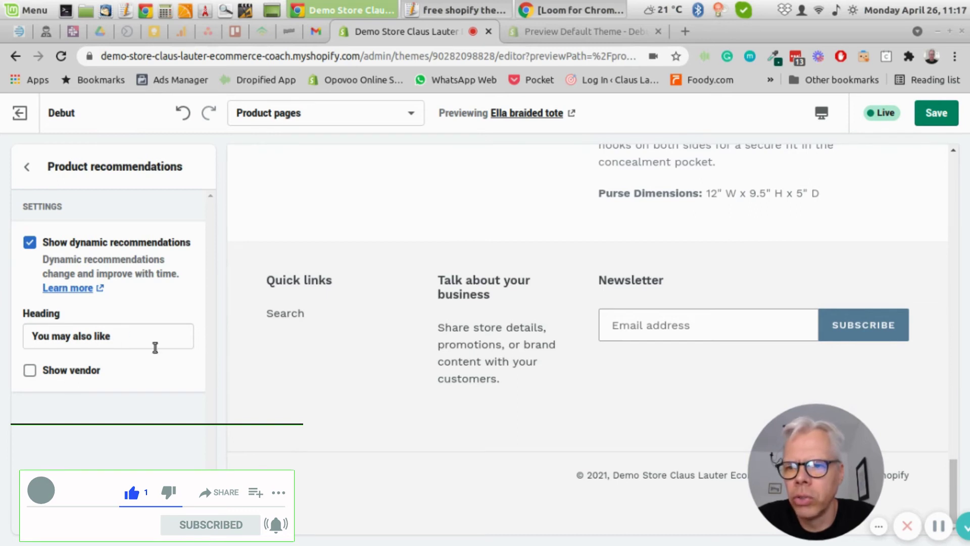
left_click(27, 166)
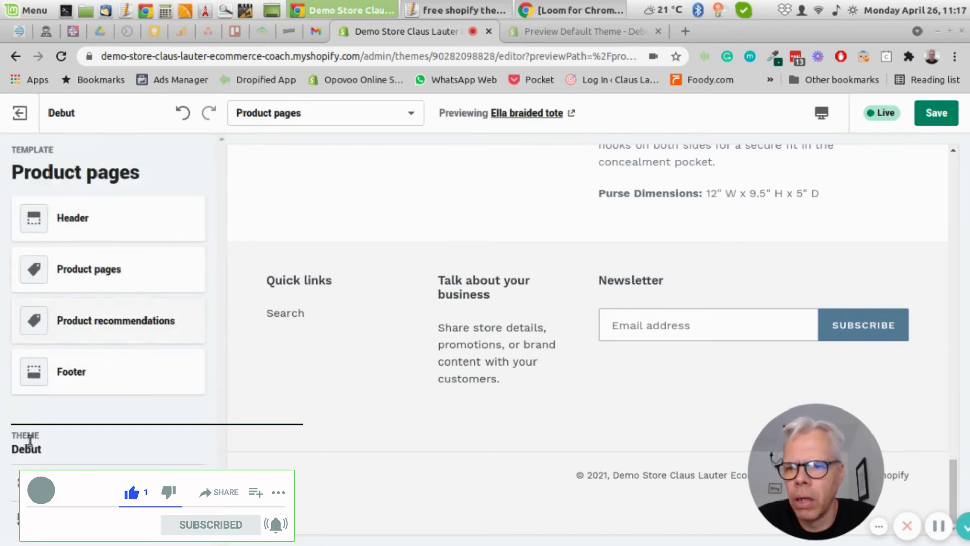
Toggle the quantity selector, variant labels and dynamic checkout button off and back on in Product pages settings
left_click(64, 281)
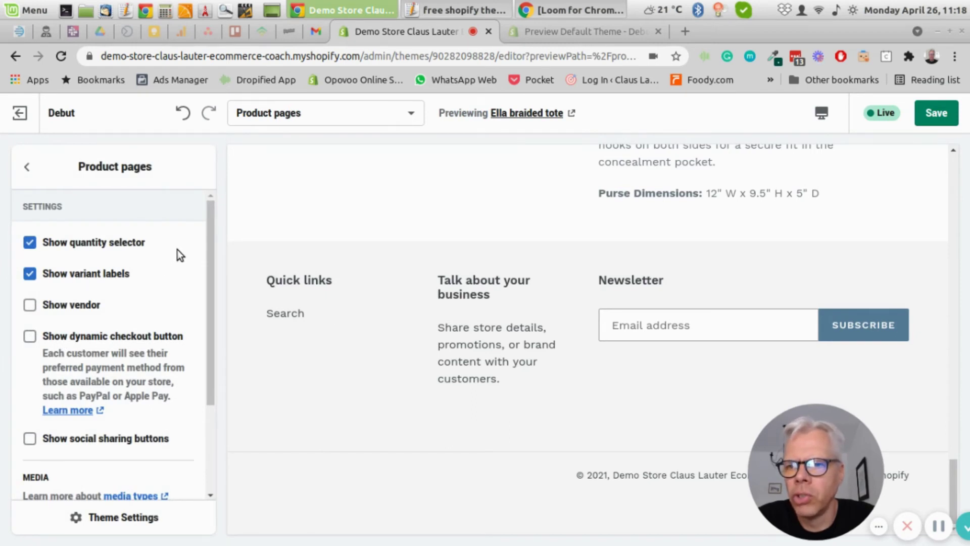
scroll(477, 264, "up", 10)
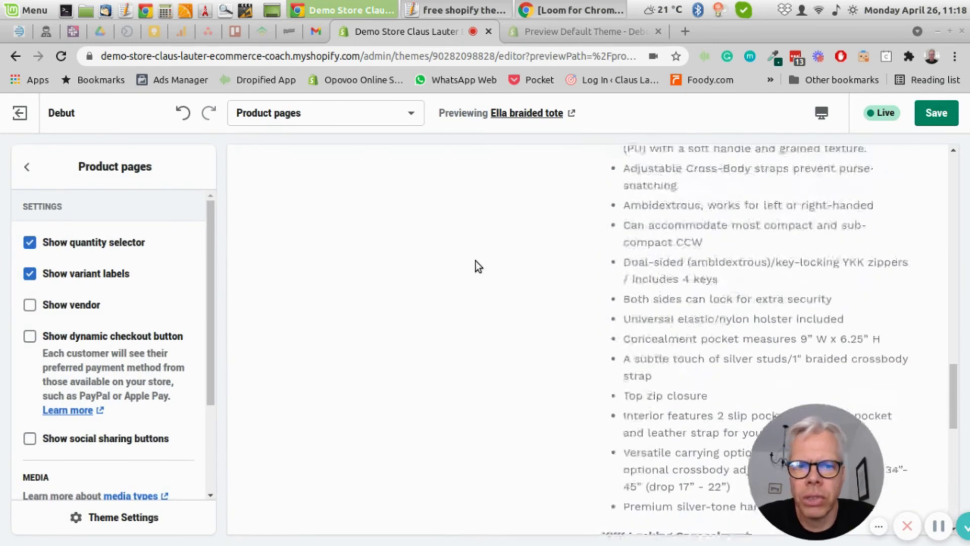
scroll(475, 261, "up", 10)
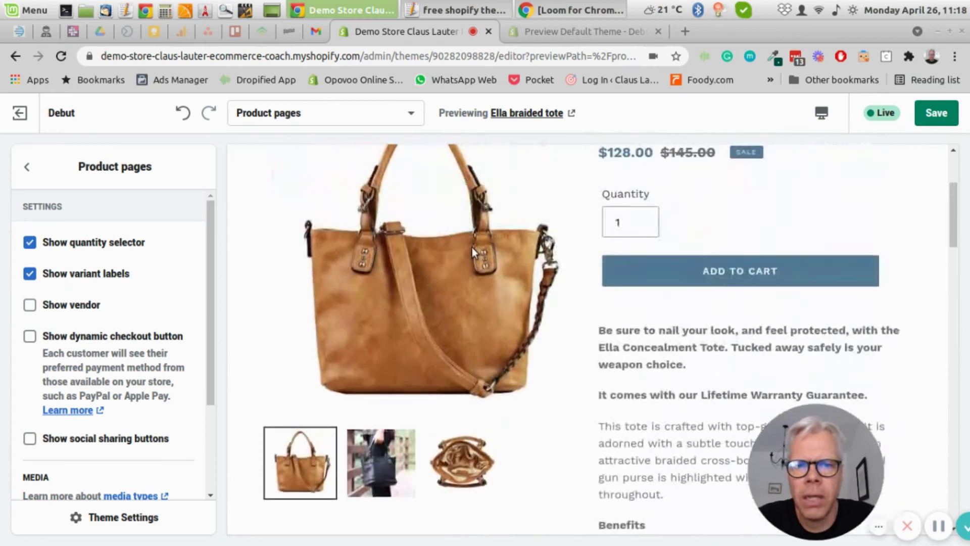
scroll(89, 309, "down", 2)
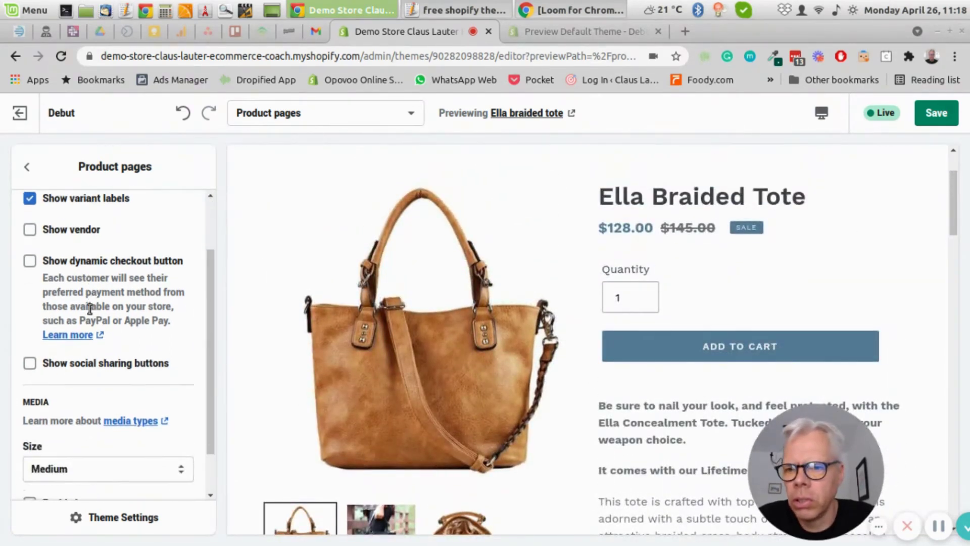
scroll(90, 310, "up", 2)
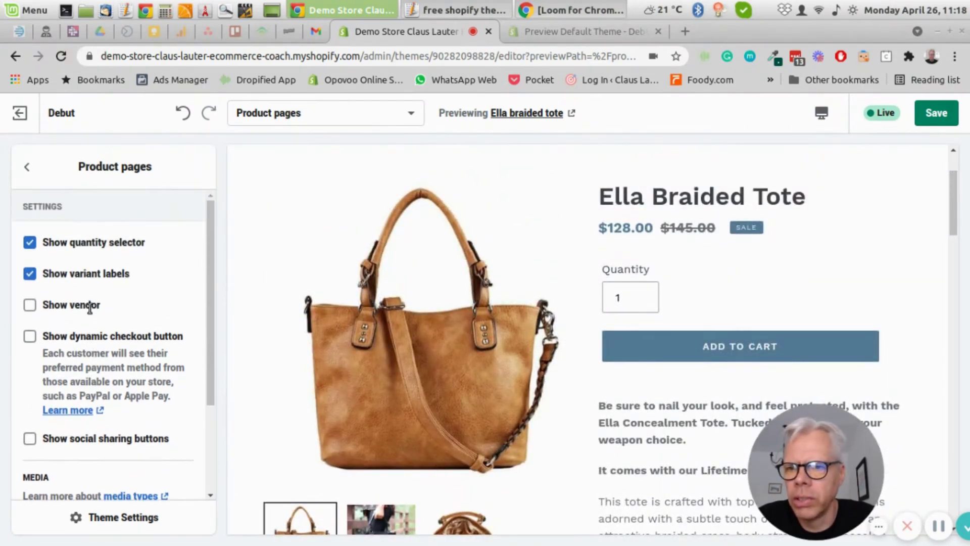
left_click(30, 243)
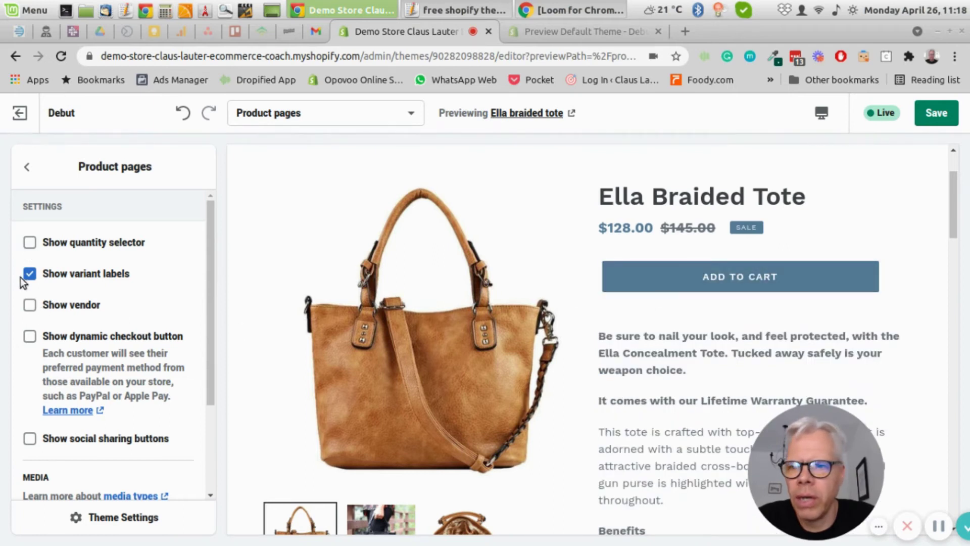
left_click(29, 243)
left_click(30, 274)
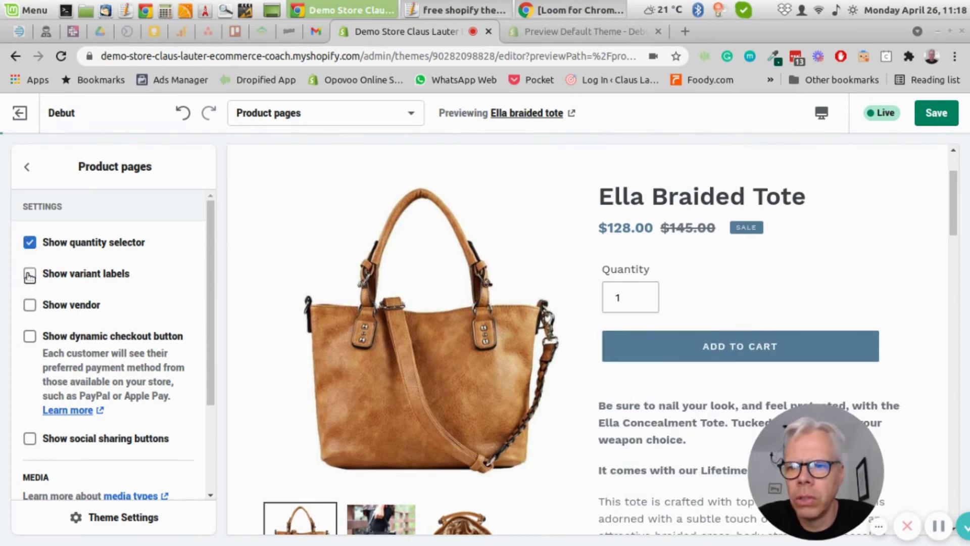
left_click(30, 274)
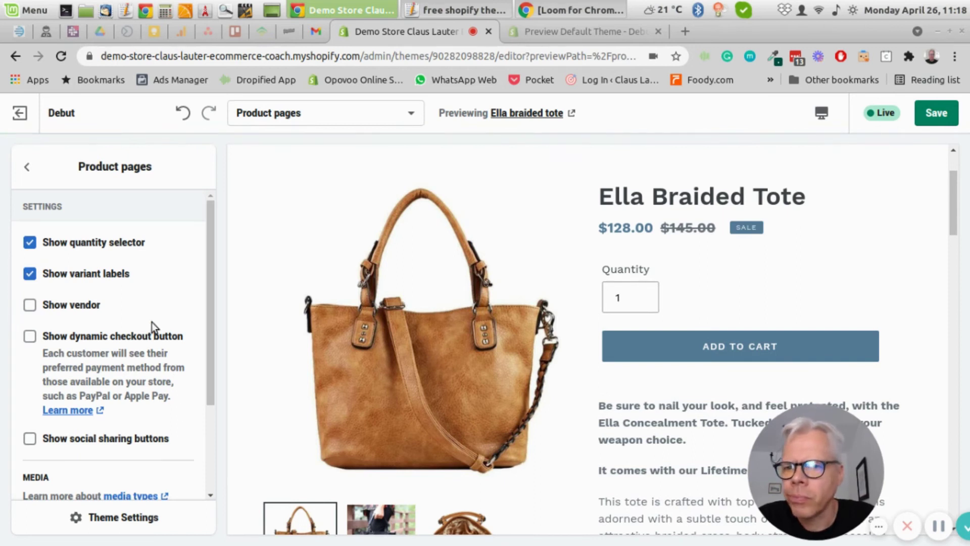
scroll(20, 303, "down", 2)
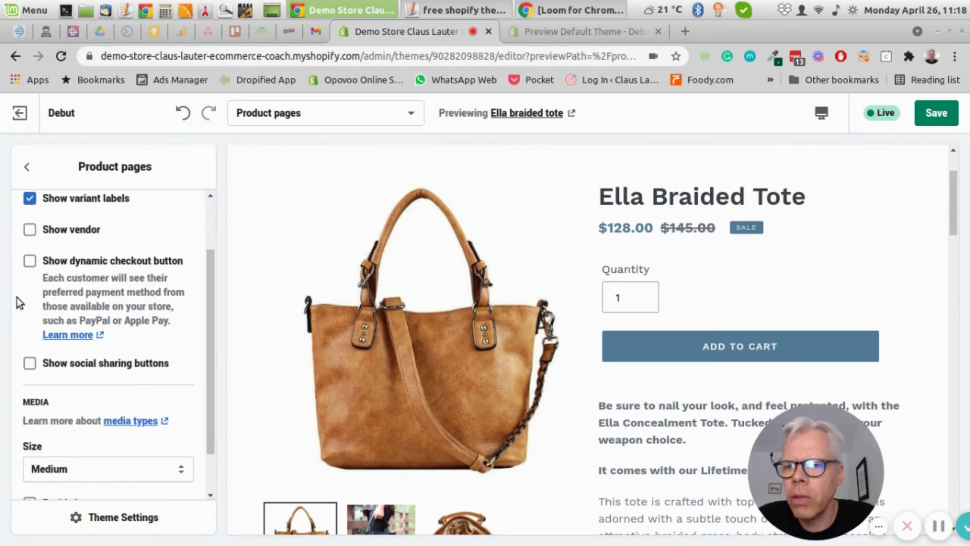
left_click(30, 261)
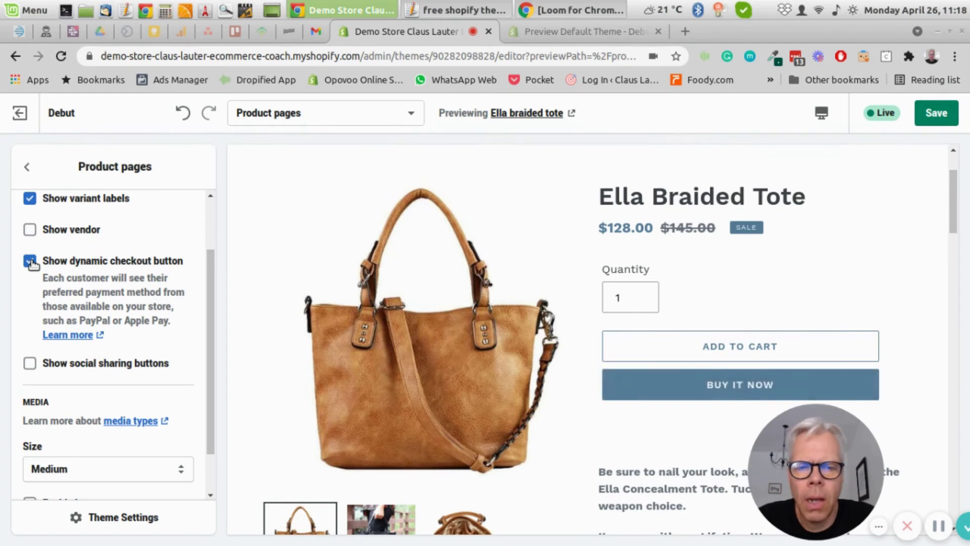
left_click(30, 260)
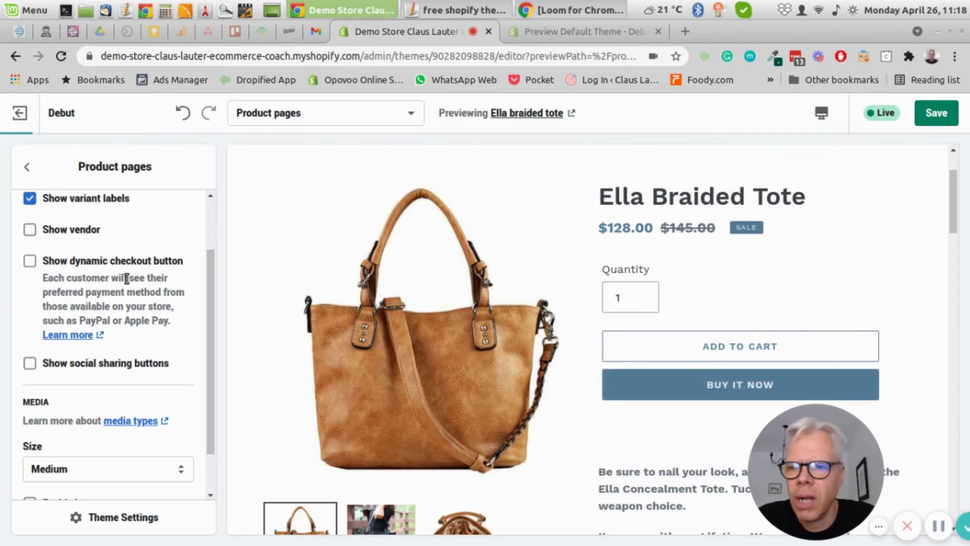
scroll(126, 280, "down", 1)
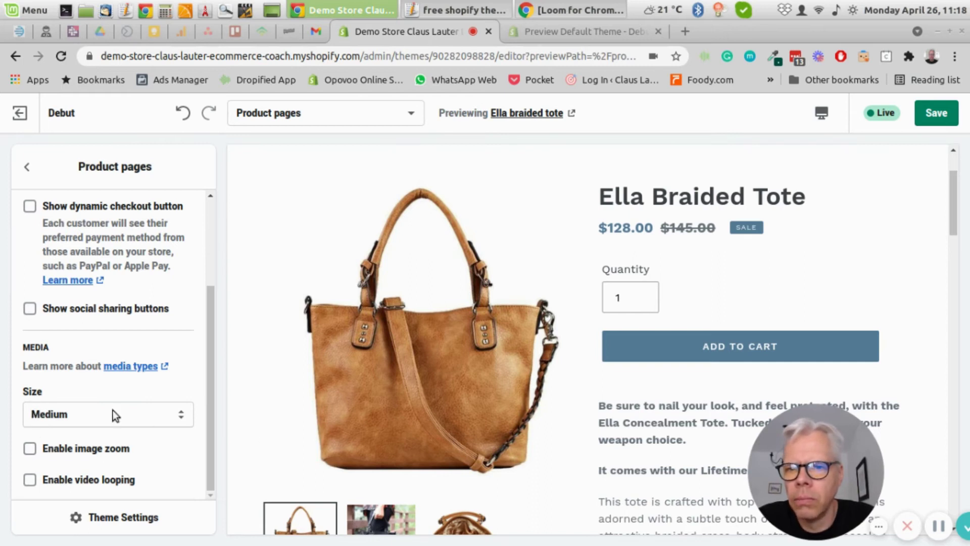
Try Small product media size, restore Medium, and return to the section list
left_click(43, 423)
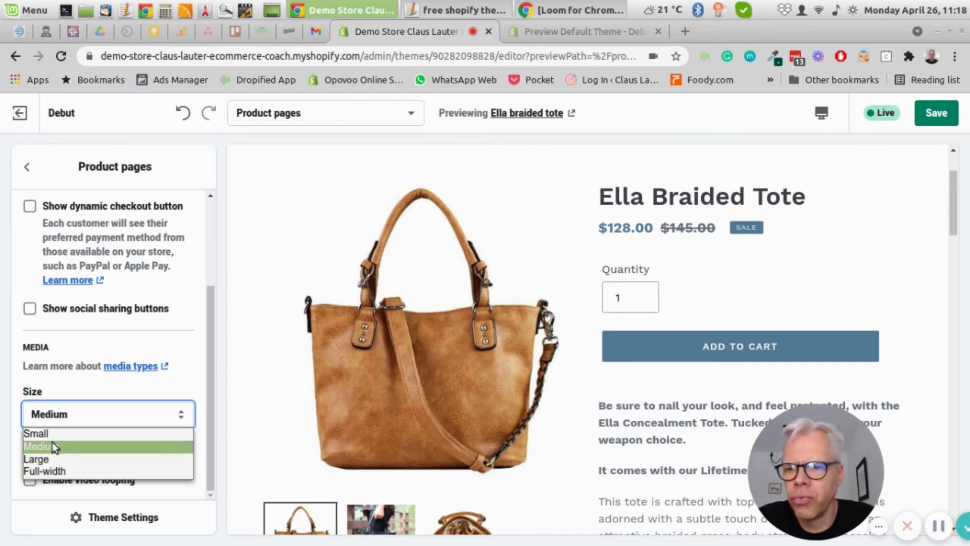
left_click(53, 434)
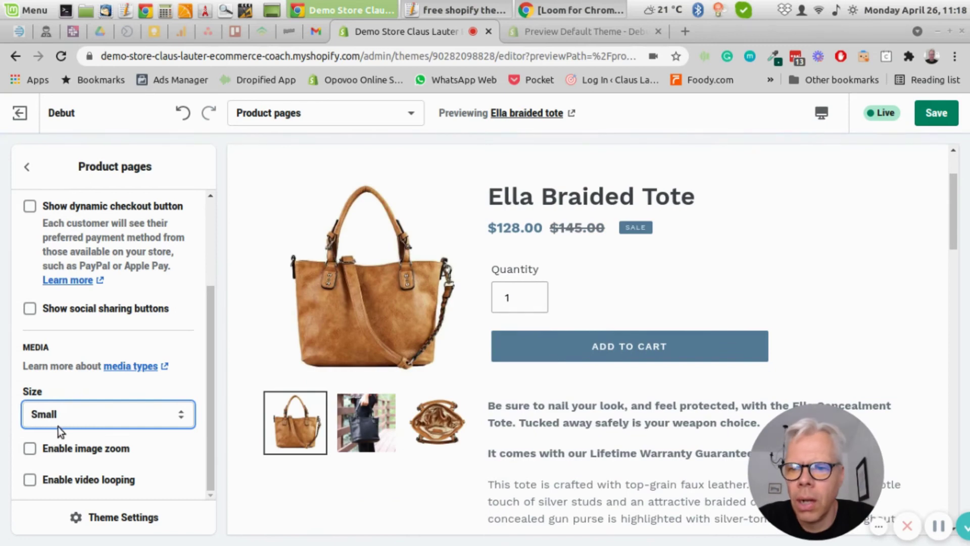
left_click(59, 424)
left_click(66, 447)
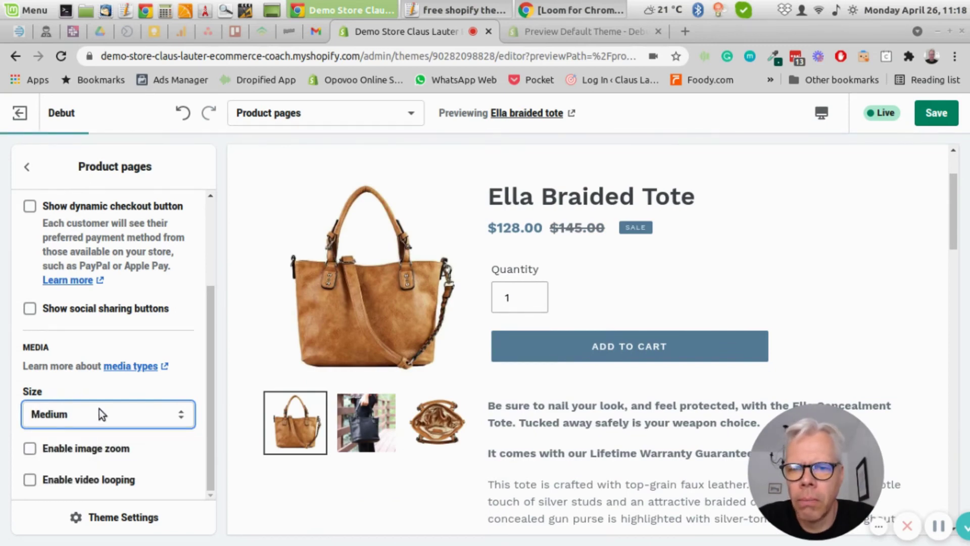
scroll(393, 330, "down", 3)
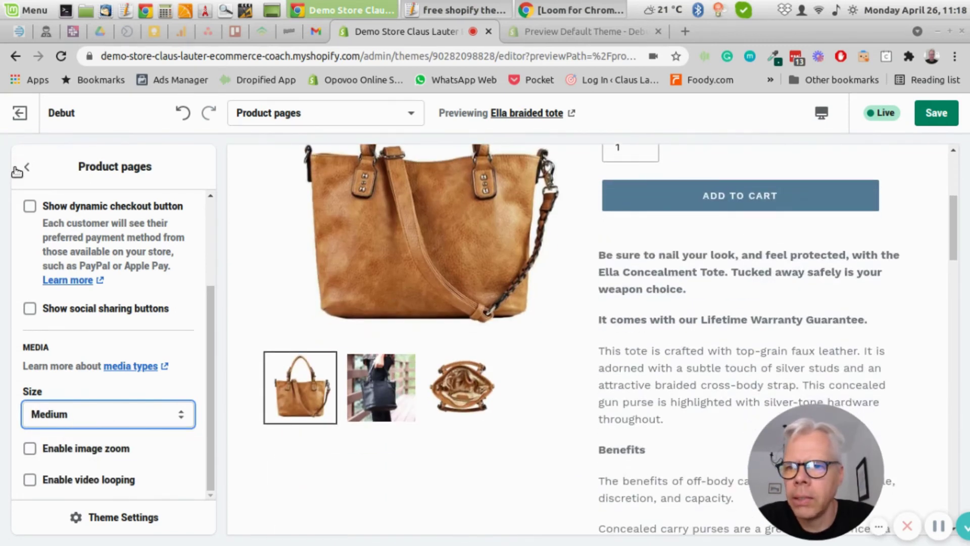
left_click(17, 171)
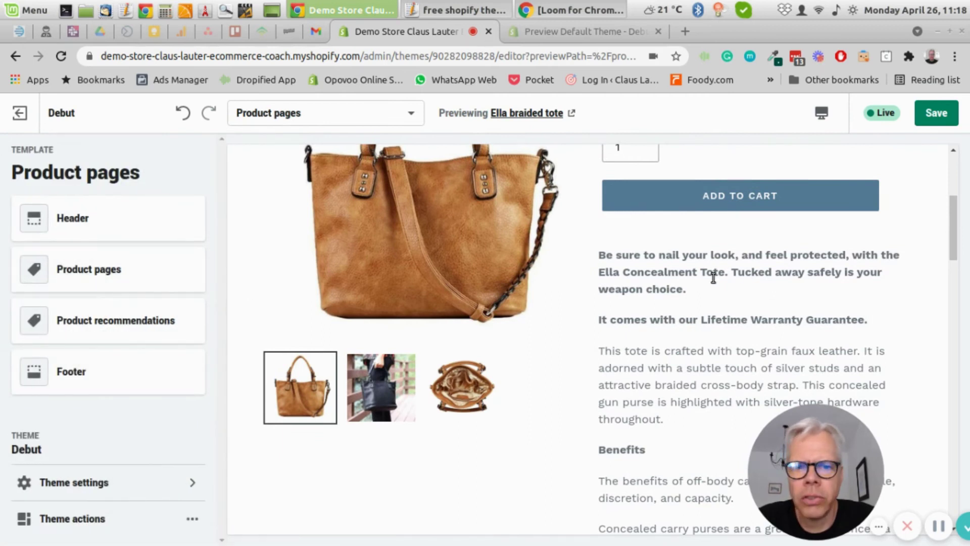
scroll(636, 304, "down", 3)
scroll(637, 303, "up", 7)
scroll(641, 309, "down", 3)
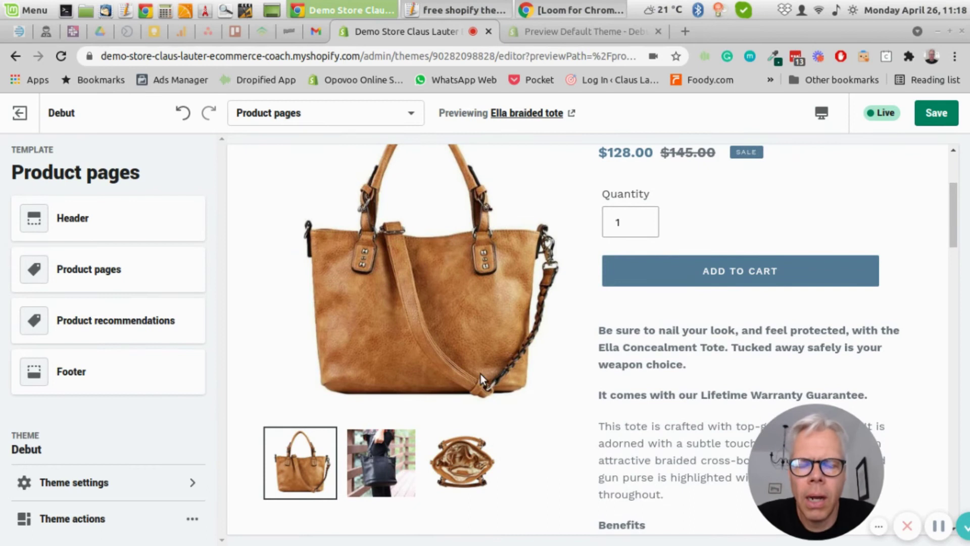
scroll(726, 361, "down", 2)
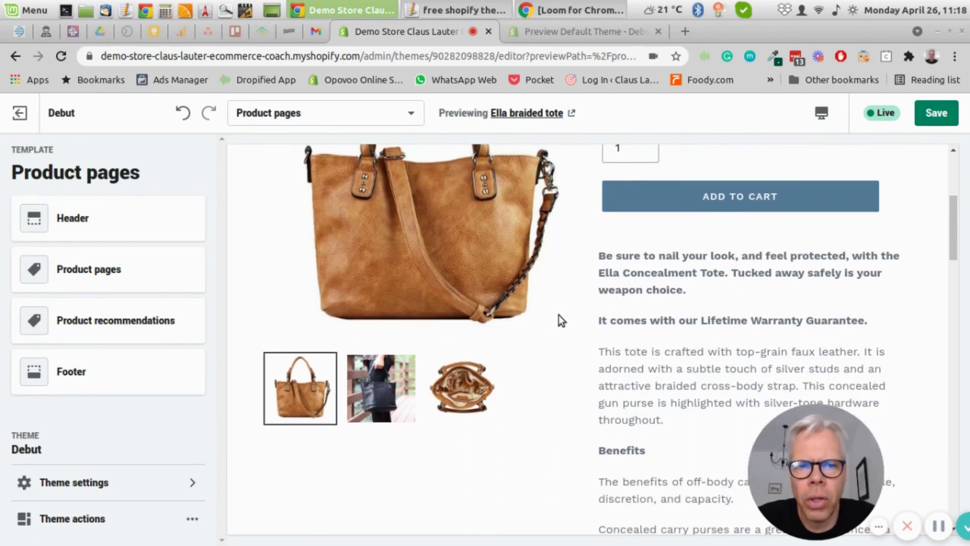
scroll(559, 314, "up", 4)
scroll(569, 307, "down", 7)
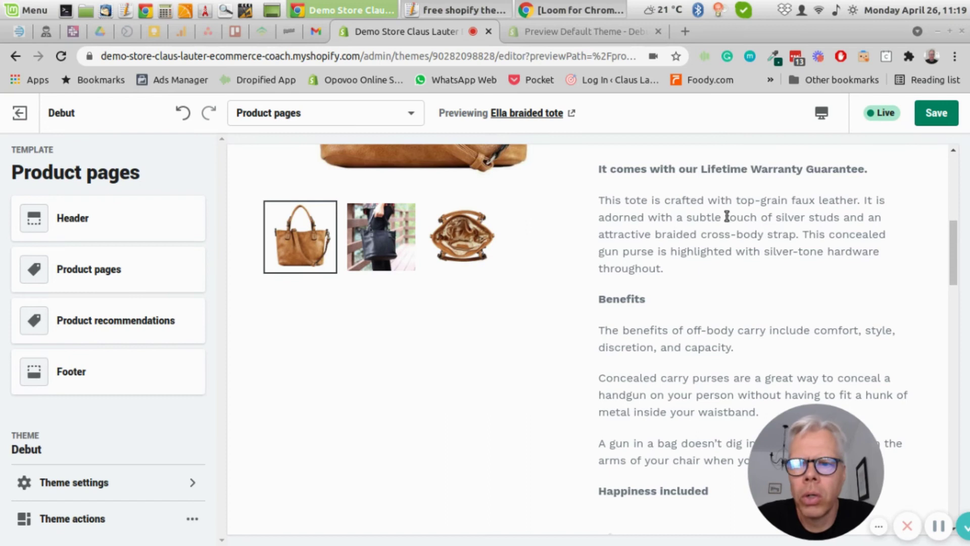
left_click(192, 519)
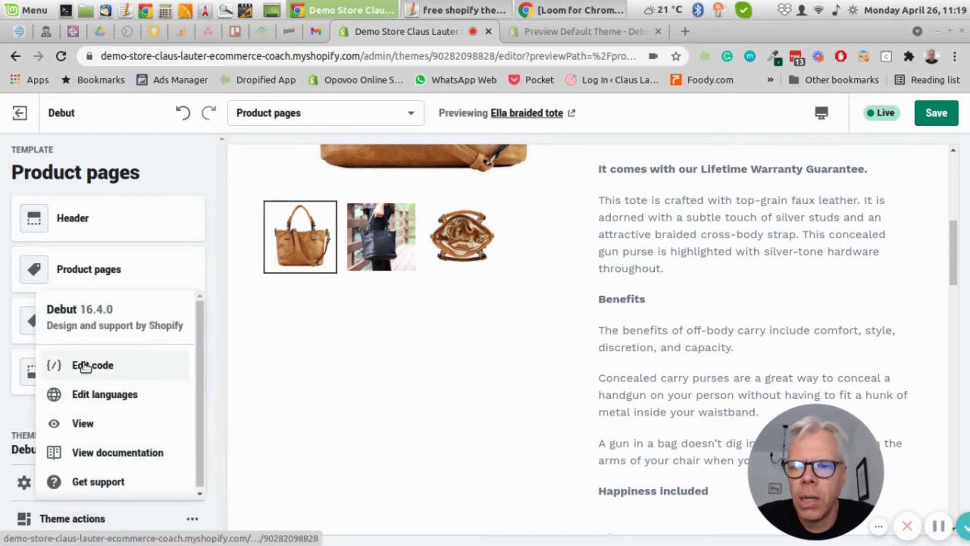
left_click(475, 378)
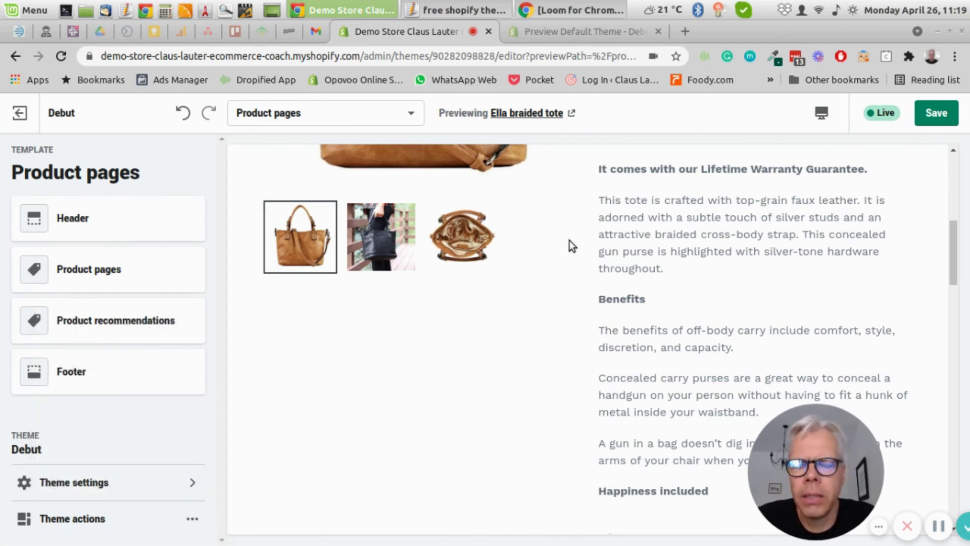
scroll(474, 351, "up", 5)
scroll(474, 351, "up", 2)
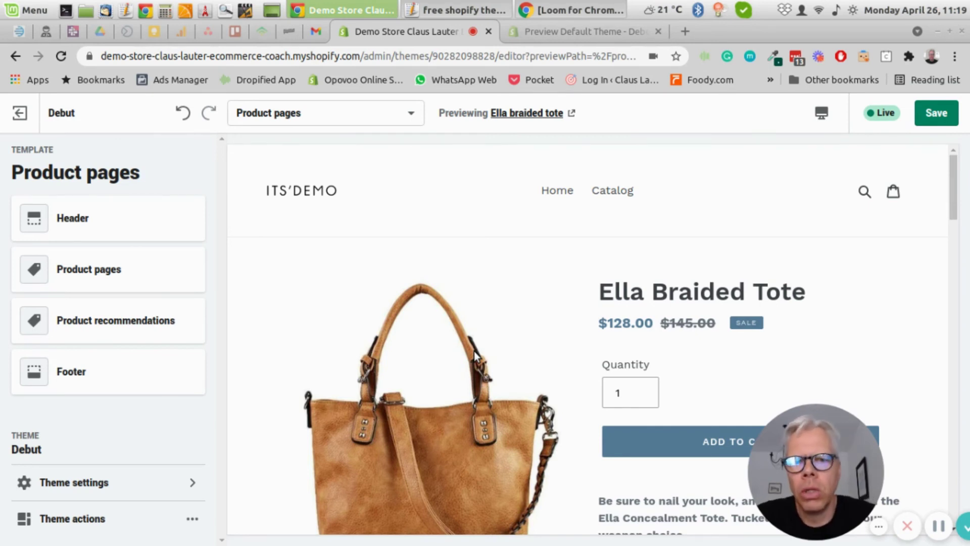
scroll(571, 338, "down", 2)
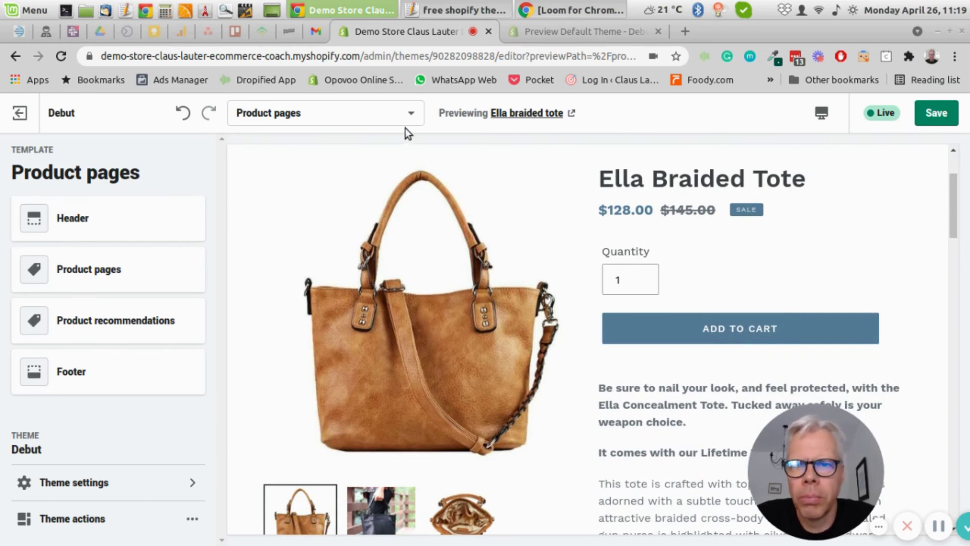
Switch to Collection pages and scroll the Frontpage collection preview showing Ella Braided Tote at $128.00
left_click(385, 118)
left_click(333, 181)
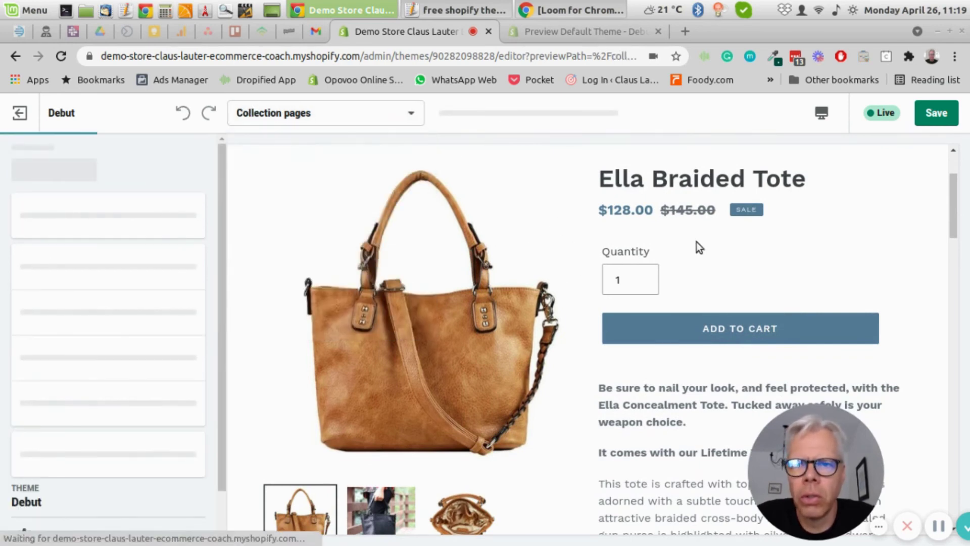
scroll(484, 363, "down", 4)
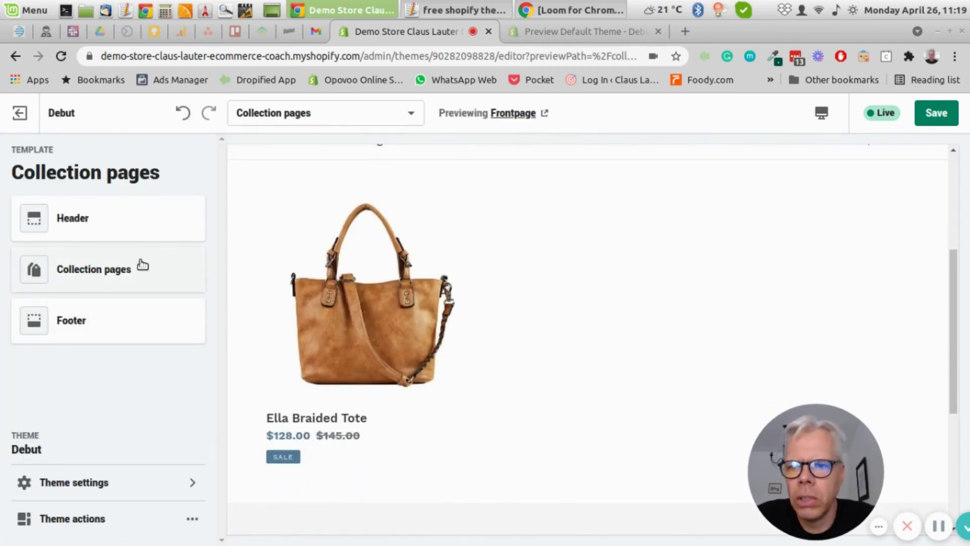
mouse_move(141, 263)
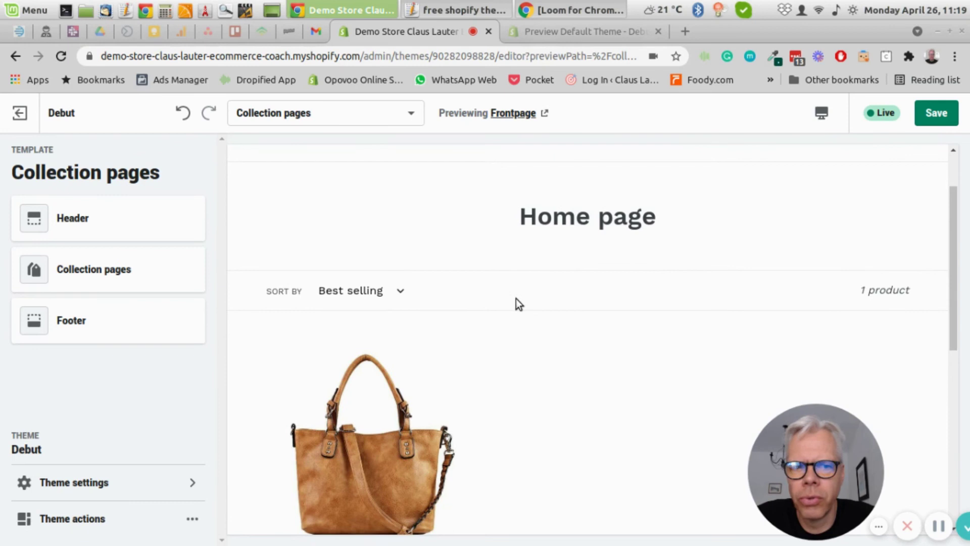
scroll(506, 298, "down", 3)
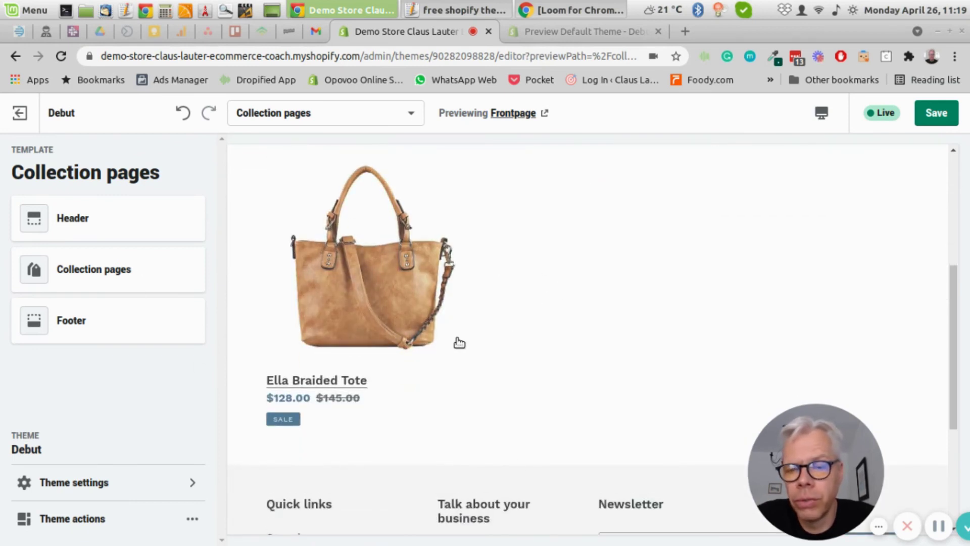
scroll(393, 358, "up", 1)
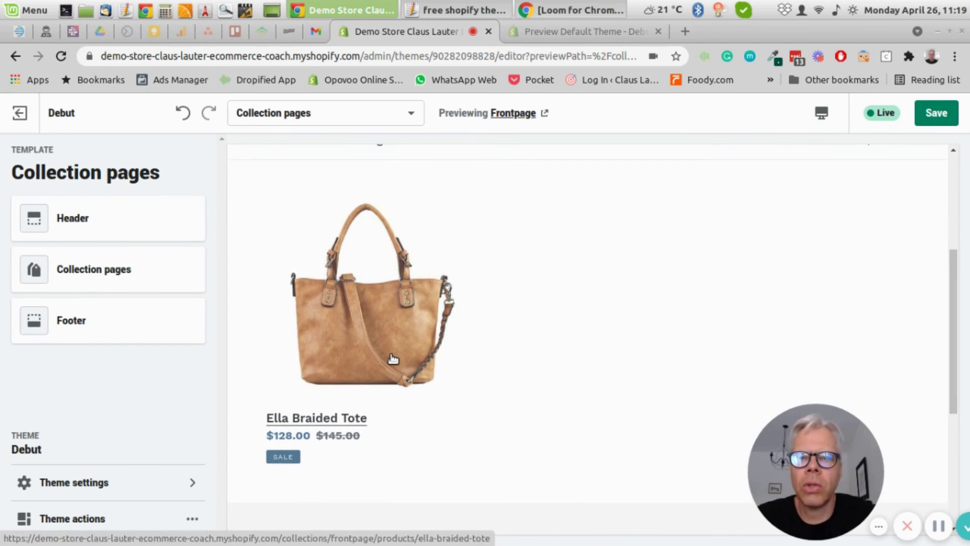